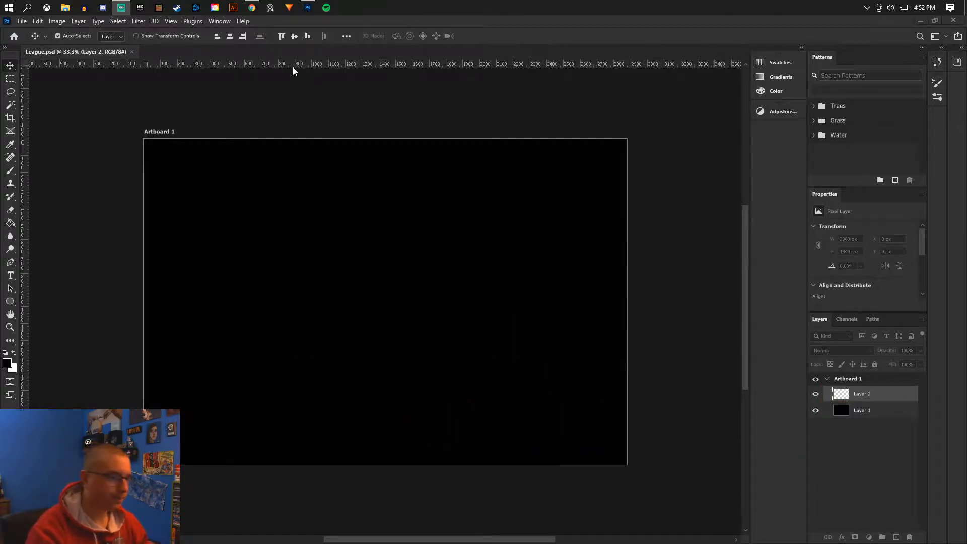
Switch to Chrome and copy the Wolves Esports arena picture from The Loadout out of the rocket league image results.
click(254, 10)
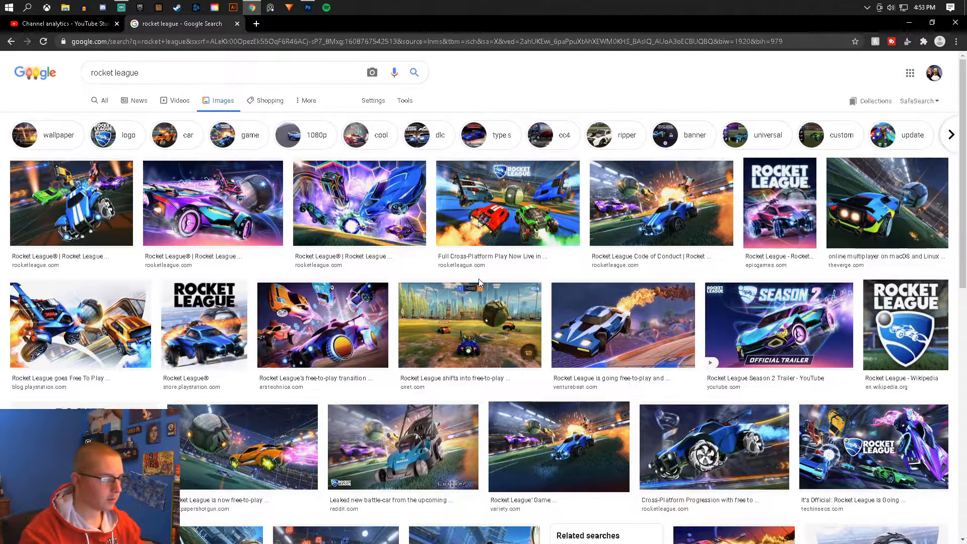
scroll(298, 266, down, 6)
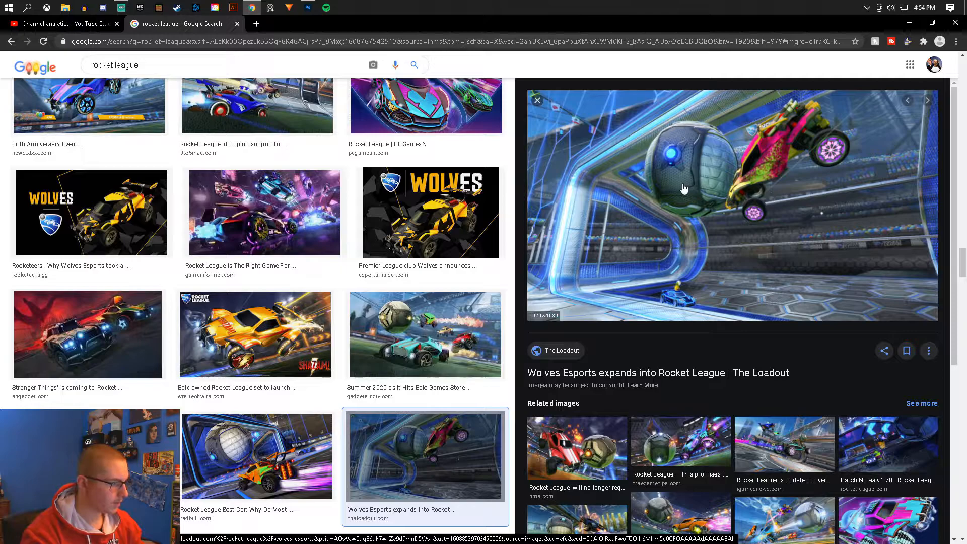
right_click(700, 163)
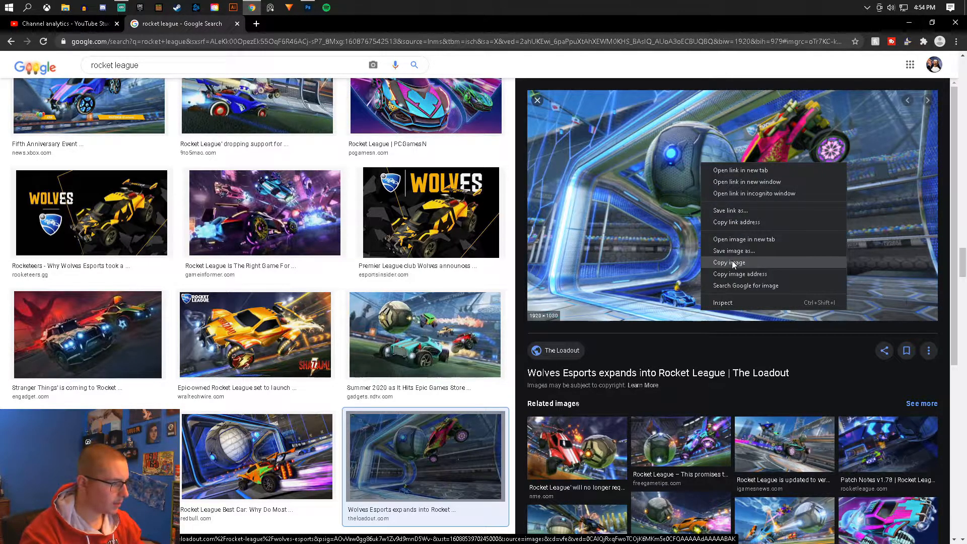
click(733, 263)
Paste the arena picture into League.psd in Photoshop, flip it horizontally and enlarge it to about 4256 px wide to fill the artboard.
click(308, 7)
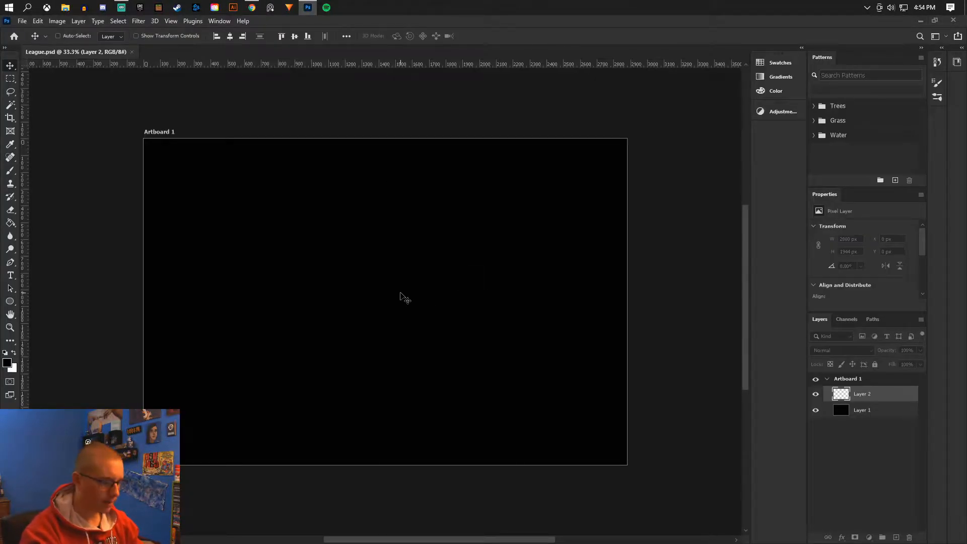
key(ctrl+v)
key(ctrl+t)
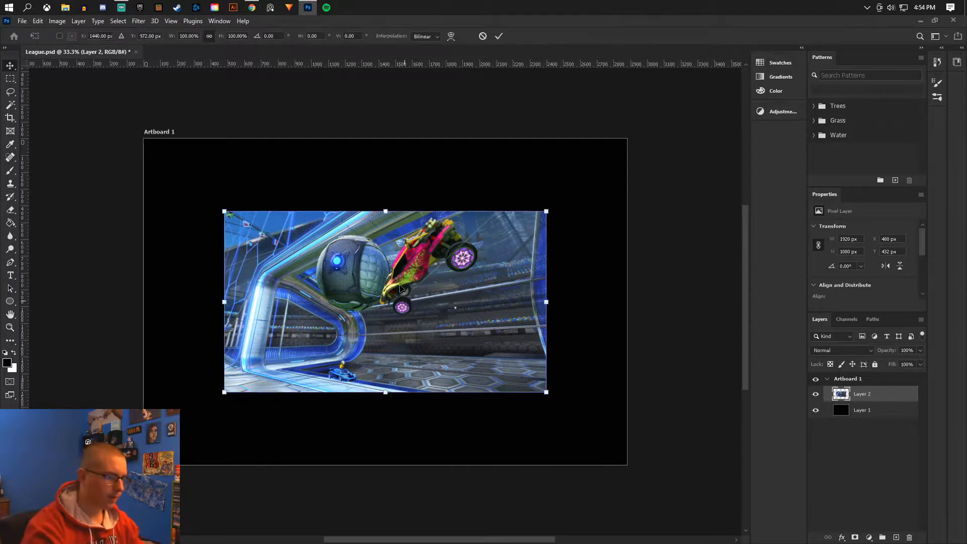
drag(484, 354, 399, 277)
drag(460, 314, 525, 353)
Copy the Amazon Octane battle-car picture from Chrome and paste it into League.psd in Photoshop above the arena picture.
key(alt+Tab)
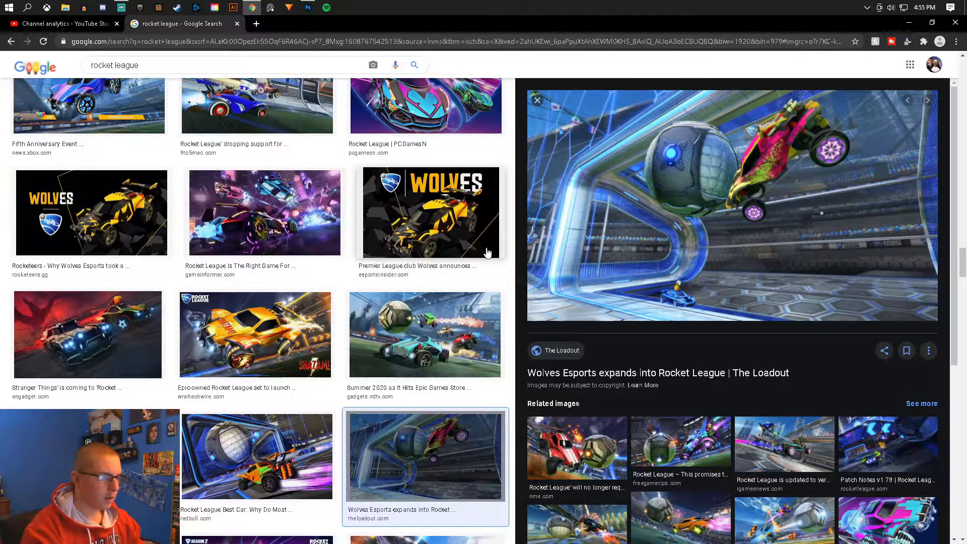
click(387, 428)
scroll(524, 342, down, 4)
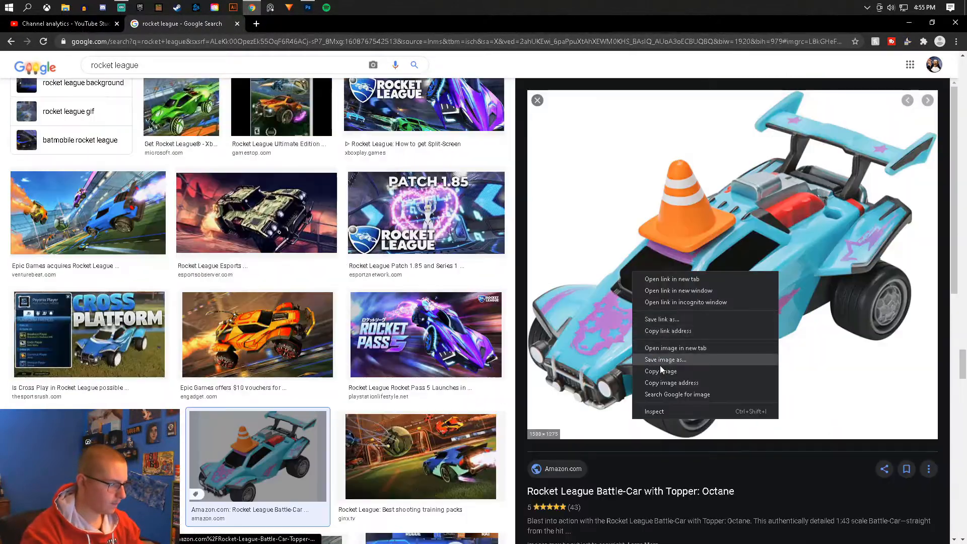
click(655, 365)
click(307, 7)
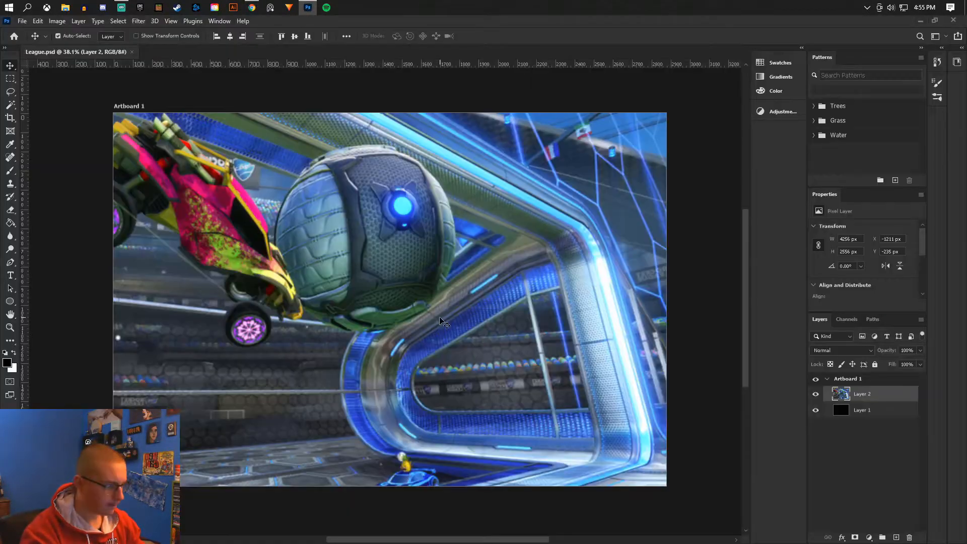
key(ctrl+v)
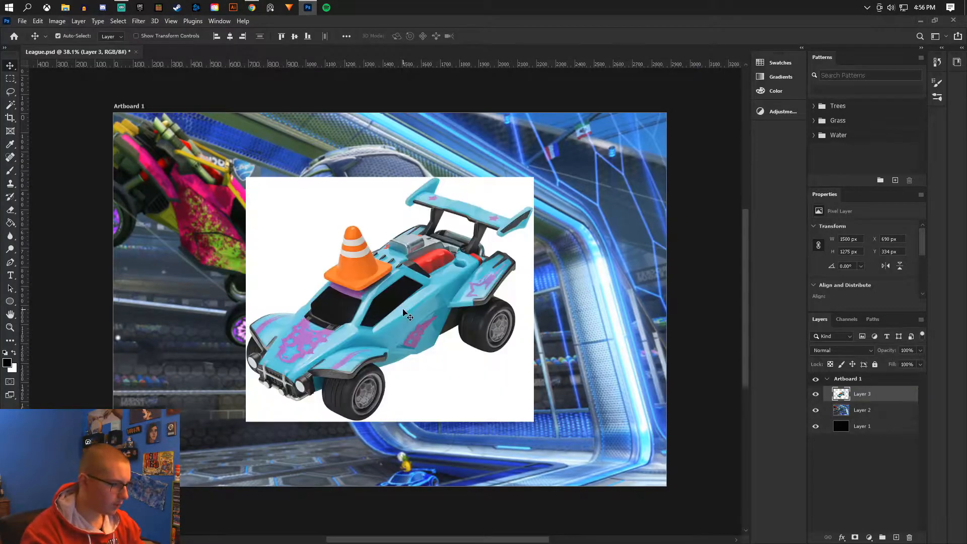
Erase the white background around the Octane car using an inverted subject selection, and deselect.
click(117, 21)
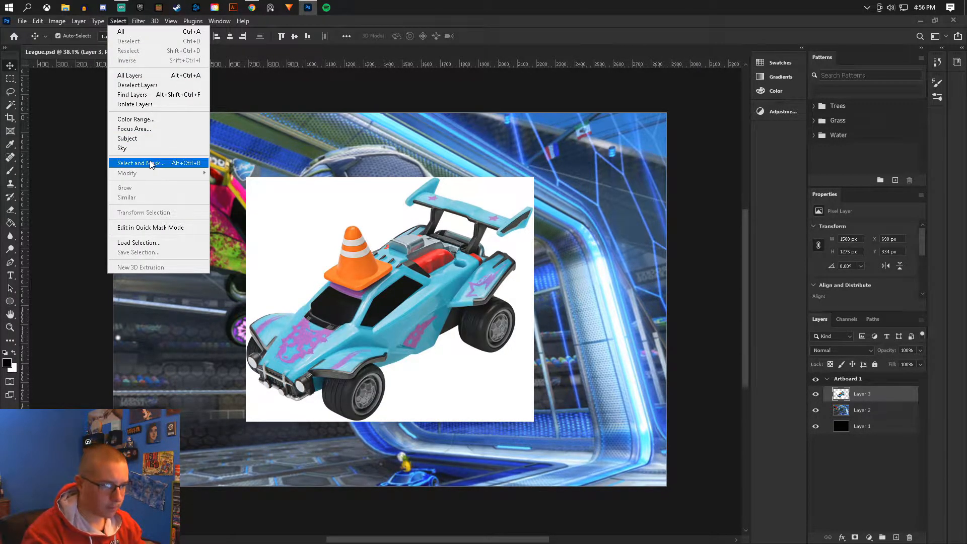
click(127, 138)
key(e)
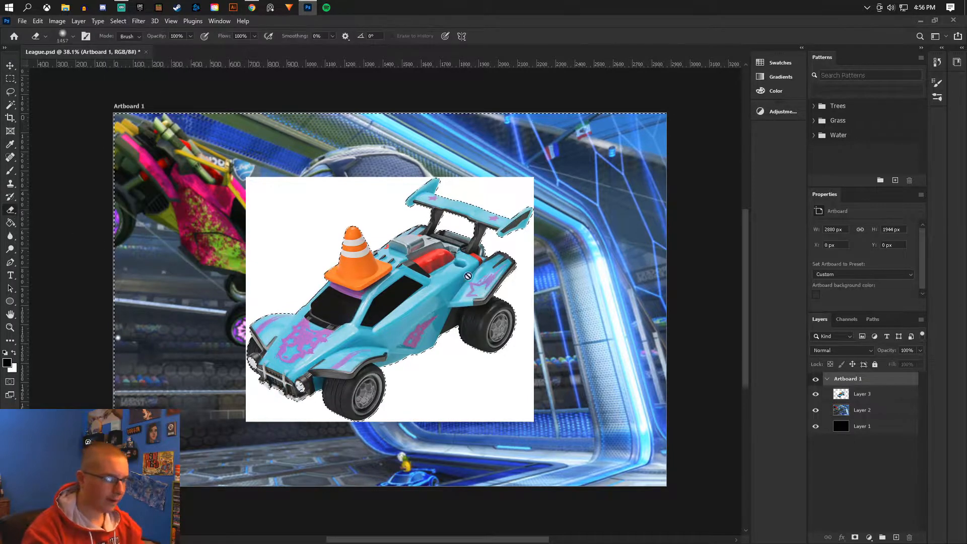
click(542, 258)
click(413, 213)
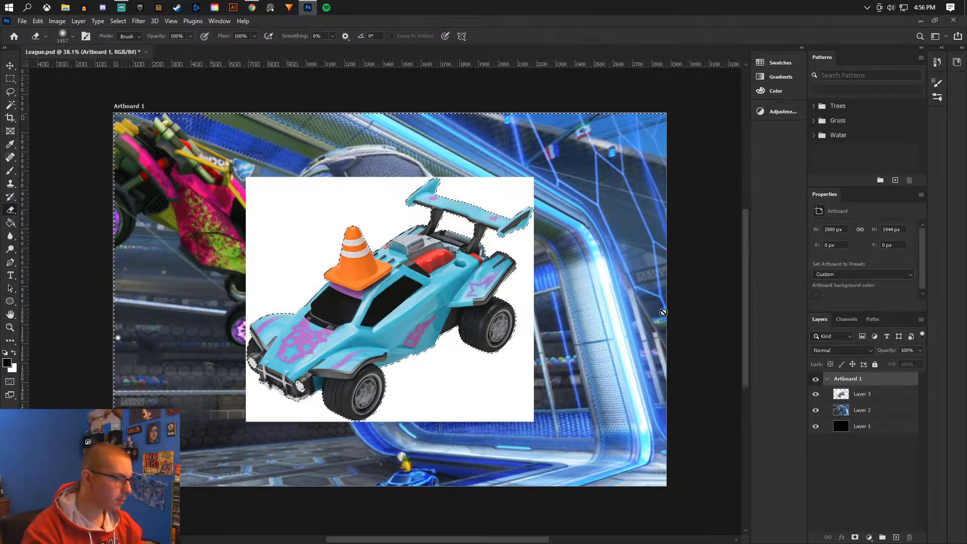
click(874, 396)
mouse_move(400, 216)
mouse_down()
mouse_move(615, 302)
mouse_move(351, 429)
mouse_up()
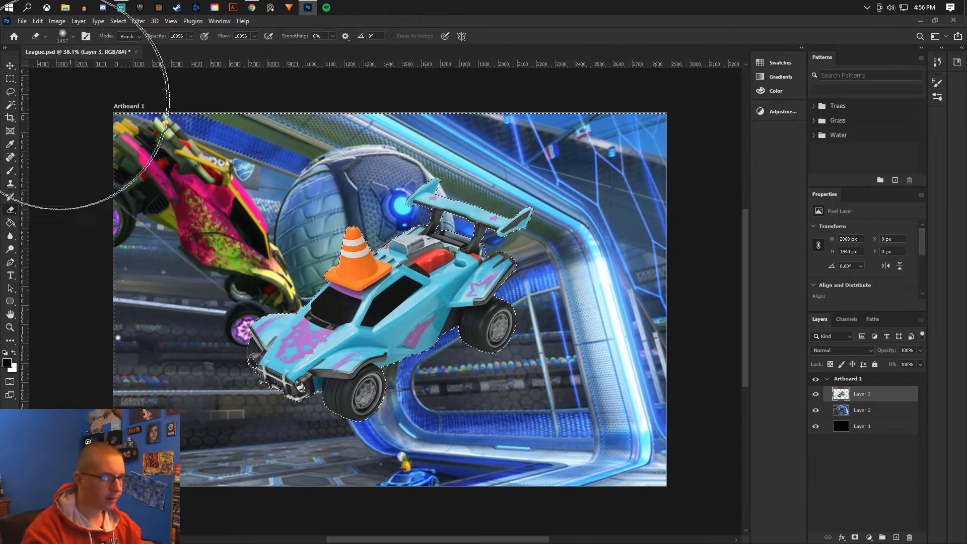
click(10, 92)
right_click(300, 227)
click(317, 233)
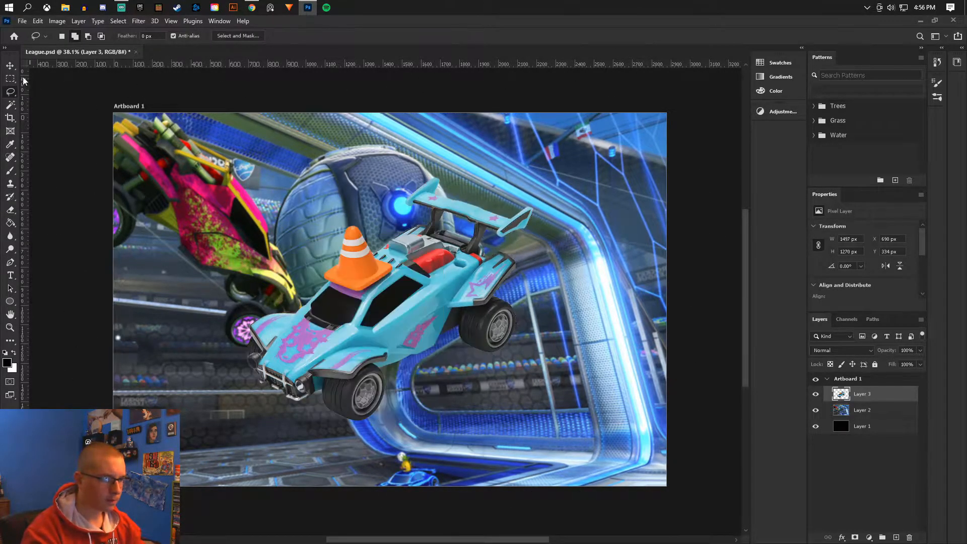
Scale the blue car down to about 1035 px wide and place it at the artboard's lower edge in front of the goal.
key(v)
key(ctrl+t)
drag(398, 265, 492, 379)
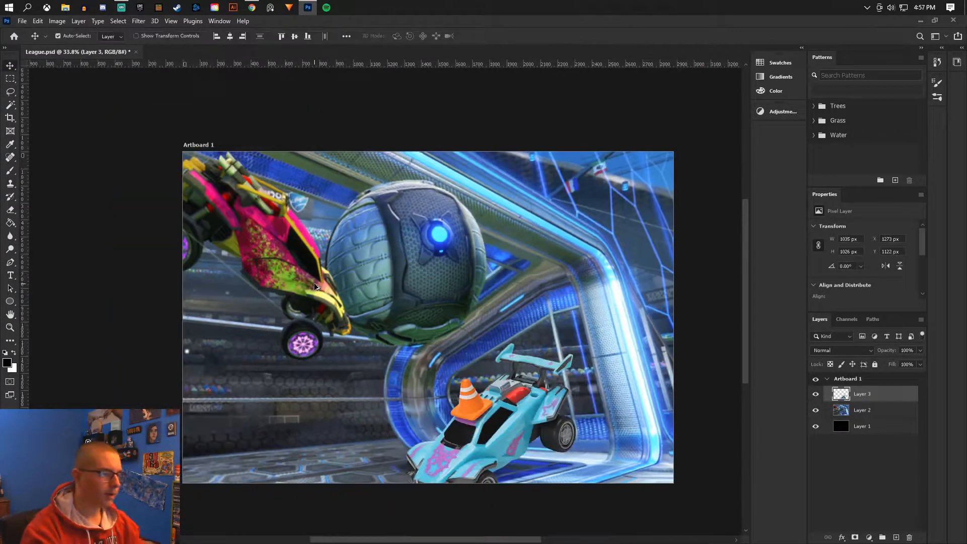
scroll(402, 326, up, 1)
Apply a filter to the arena picture on Layer 2 that boosts its detail, contrast and colour.
click(870, 417)
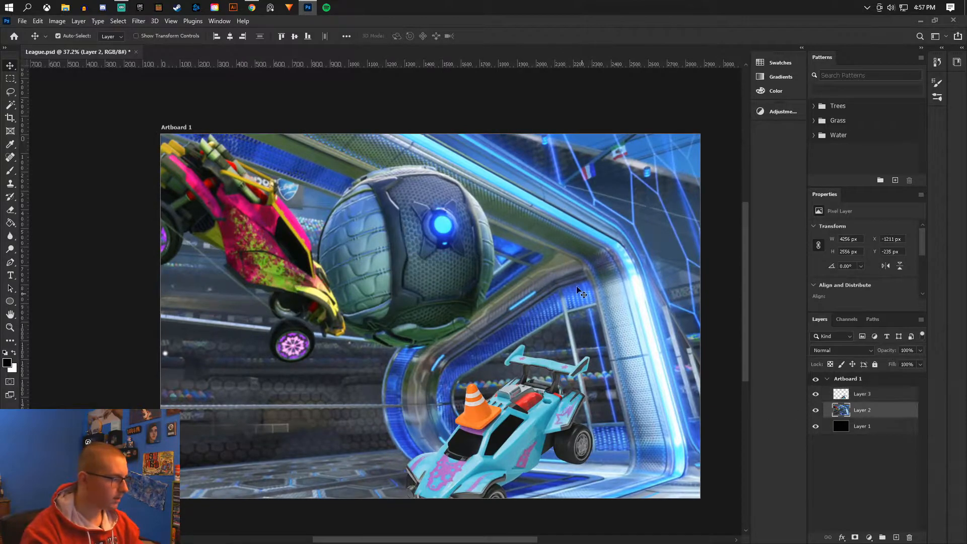
click(815, 410)
click(816, 410)
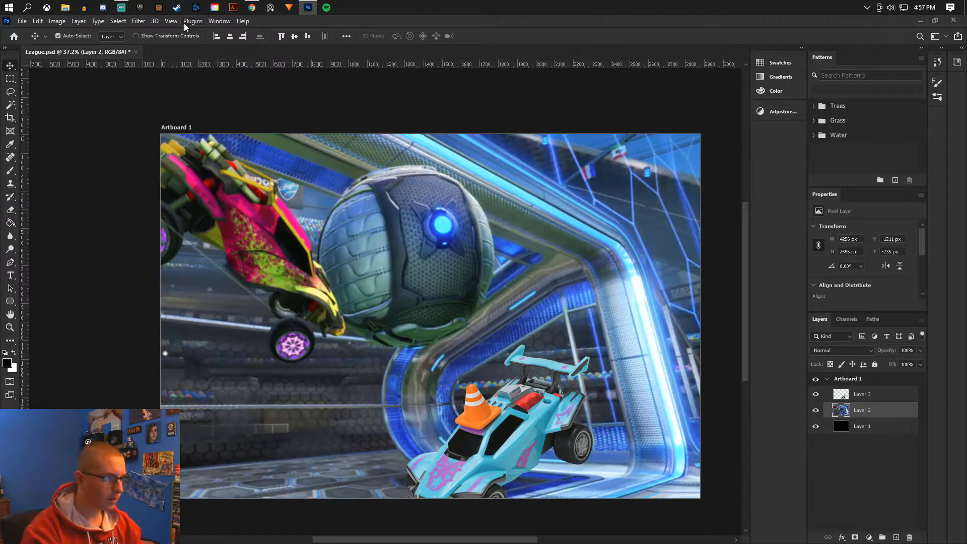
click(138, 21)
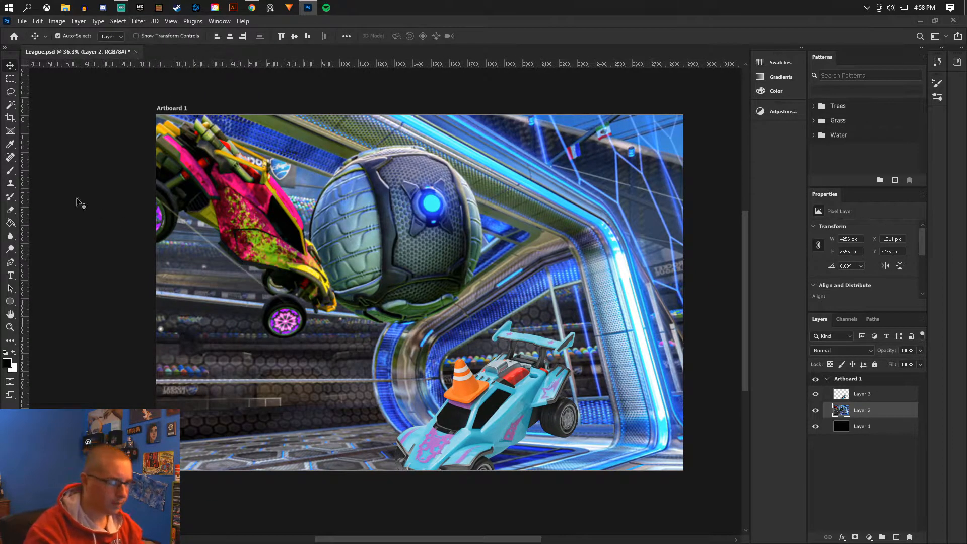
Add a new layer above the blue car's layer for painting shading with a soft Brush at 28% opacity.
click(10, 171)
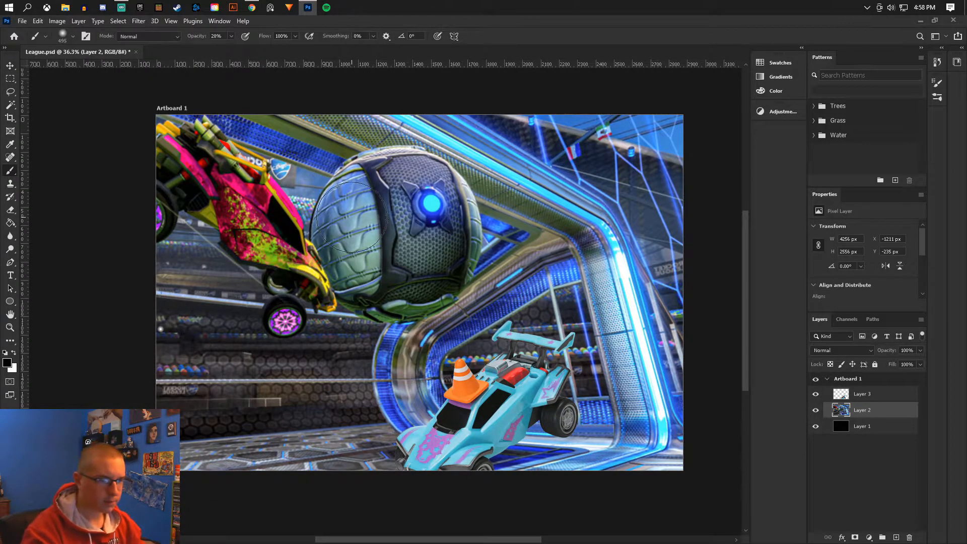
click(67, 36)
click(323, 34)
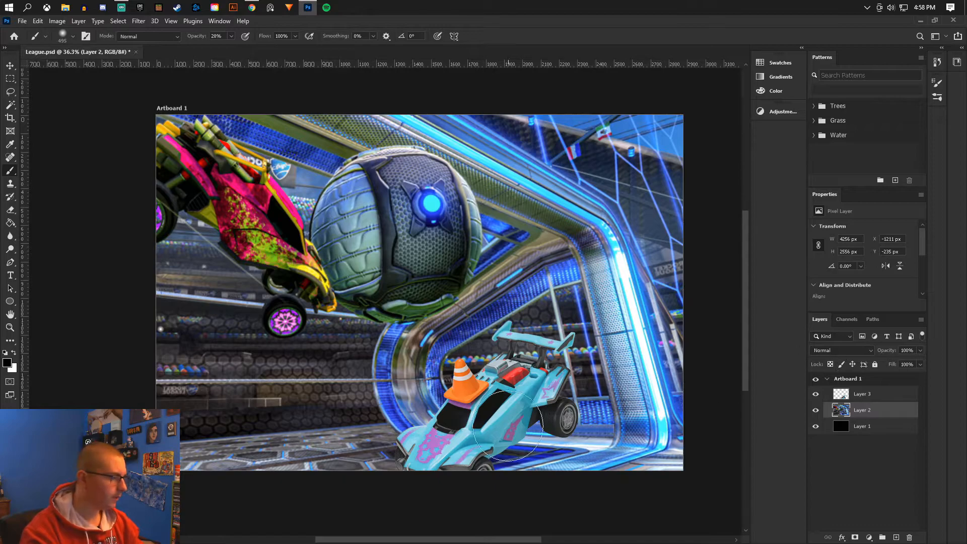
click(861, 395)
click(896, 537)
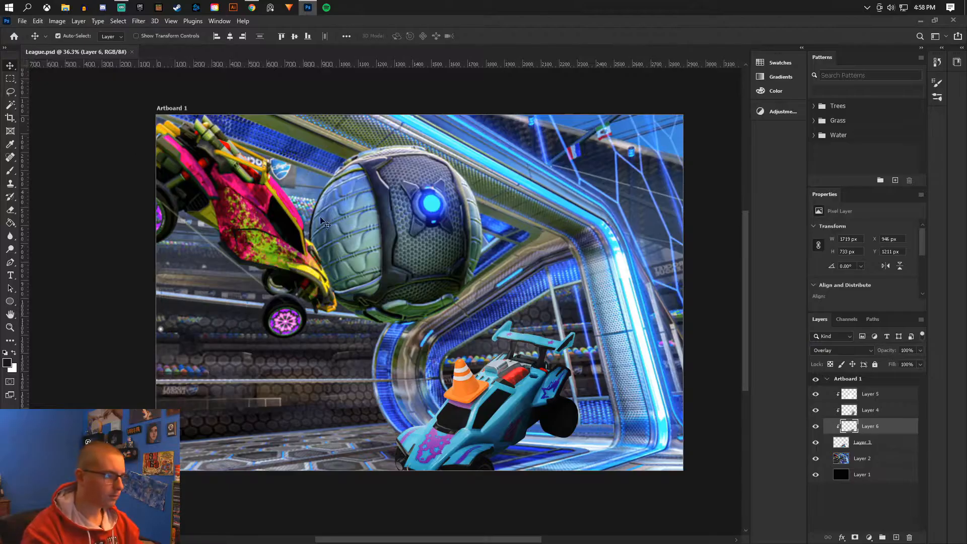
Add a new empty layer directly above the arena picture on Layer 2.
scroll(443, 232, down, 9)
scroll(683, 211, up, 10)
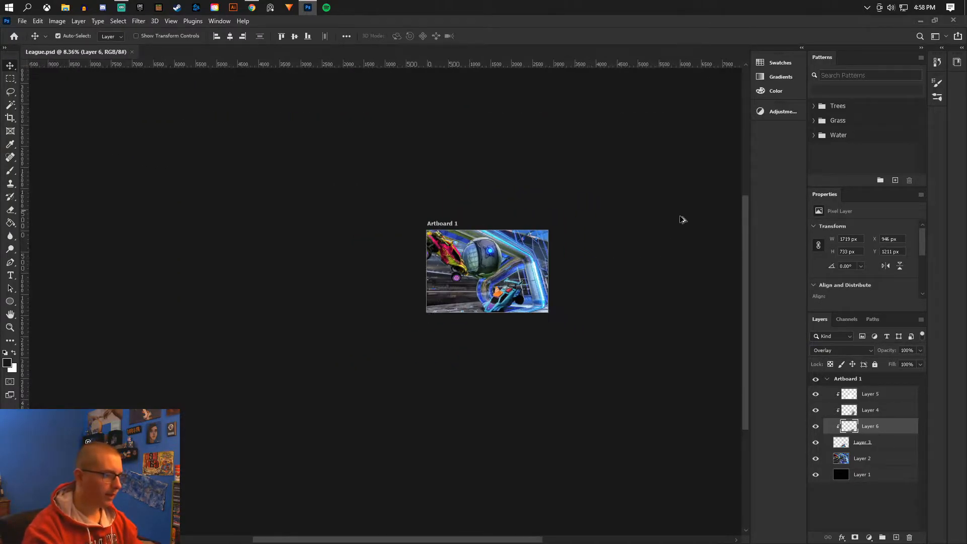
scroll(298, 307, up, 1)
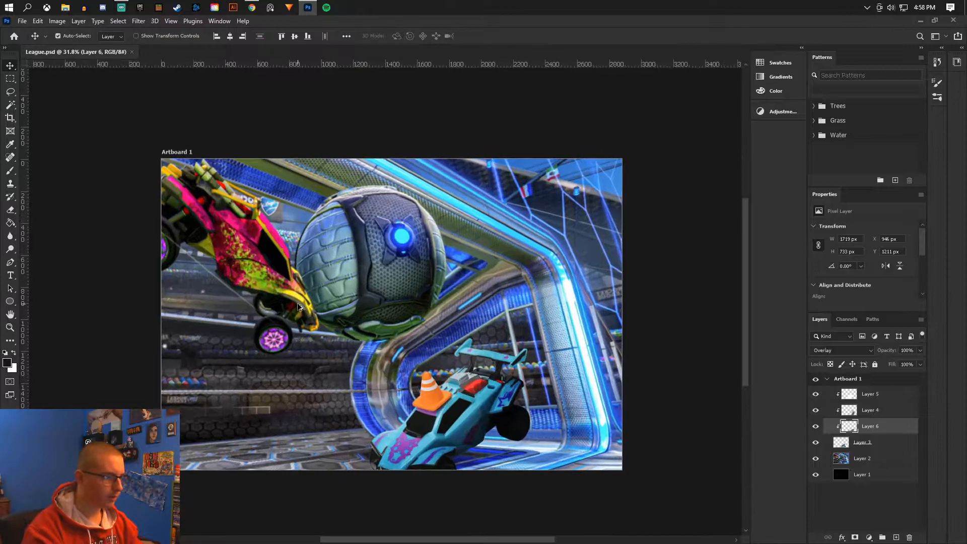
click(873, 459)
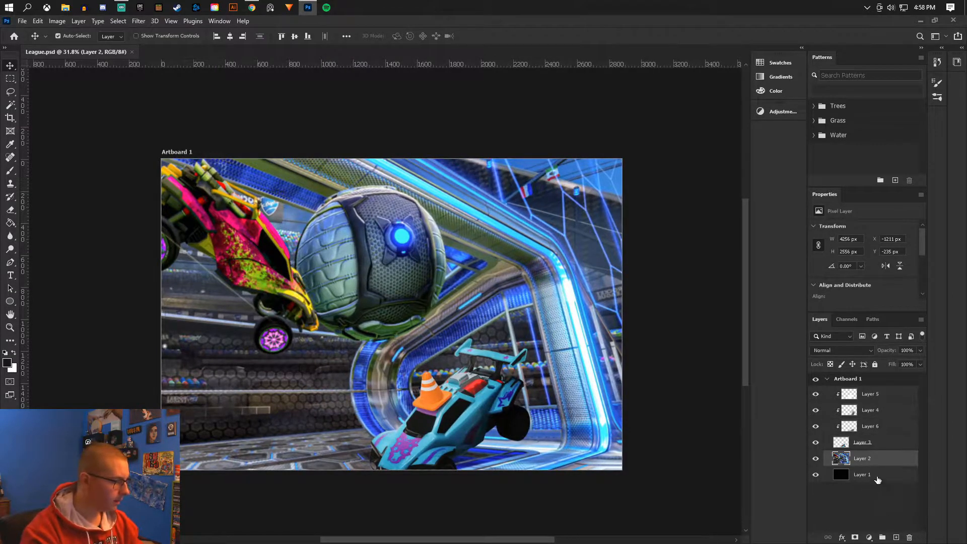
click(897, 537)
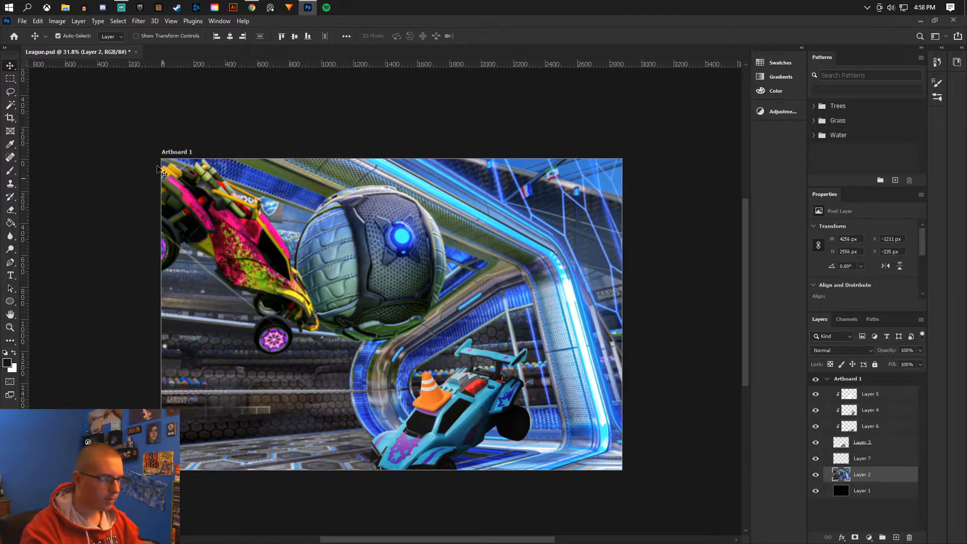
Trace the pink car's underside, front wheel and nose on Layer 2 with the Pen tool.
scroll(174, 169, up, 1)
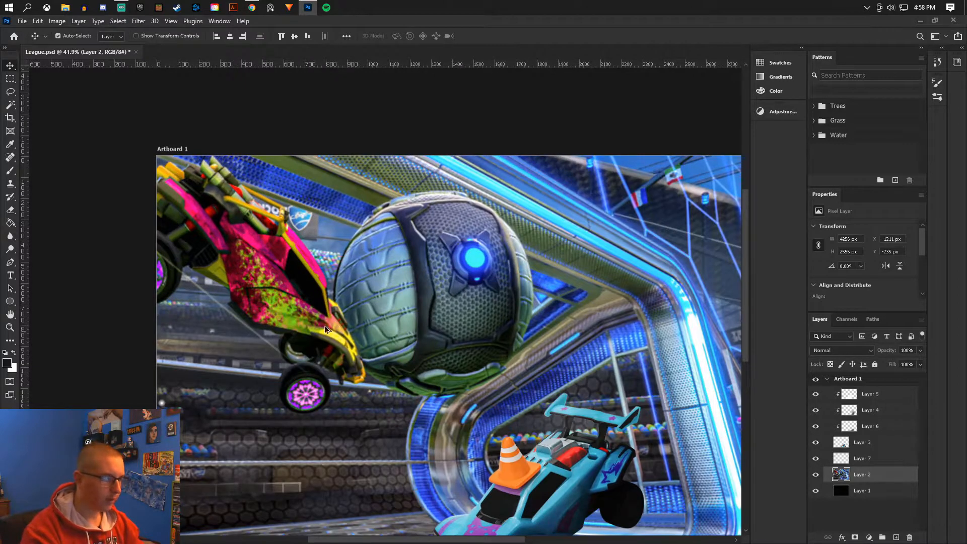
scroll(280, 276, up, 2)
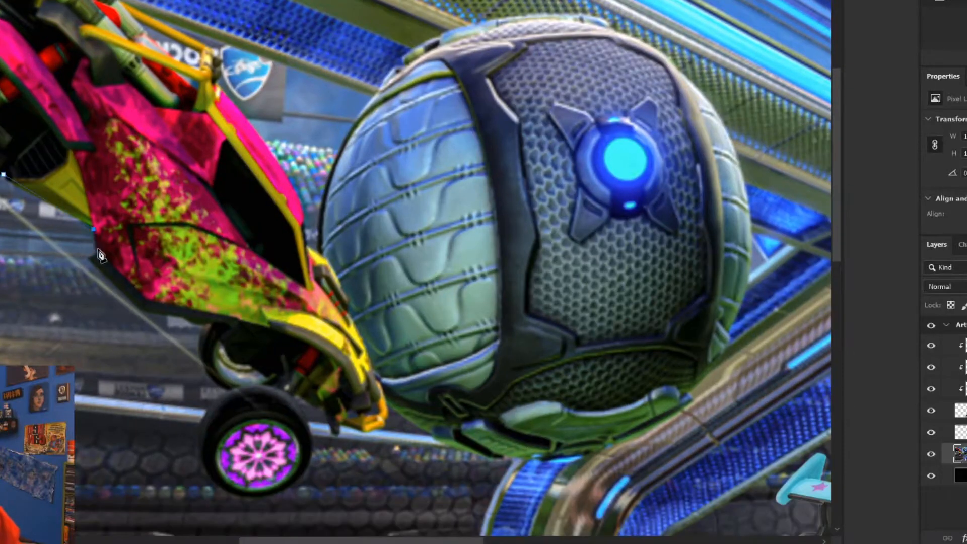
click(96, 251)
click(89, 259)
click(138, 311)
click(183, 318)
click(193, 322)
click(210, 321)
drag(202, 363, 202, 392)
click(230, 390)
click(310, 248)
click(304, 210)
click(272, 154)
Continue the pen path along the pink car's roof, spoiler frame and exhaust pipes, and close it around the car.
scroll(222, 85, up, 3)
click(450, 241)
scroll(453, 191, up, 2)
click(270, 169)
click(58, 86)
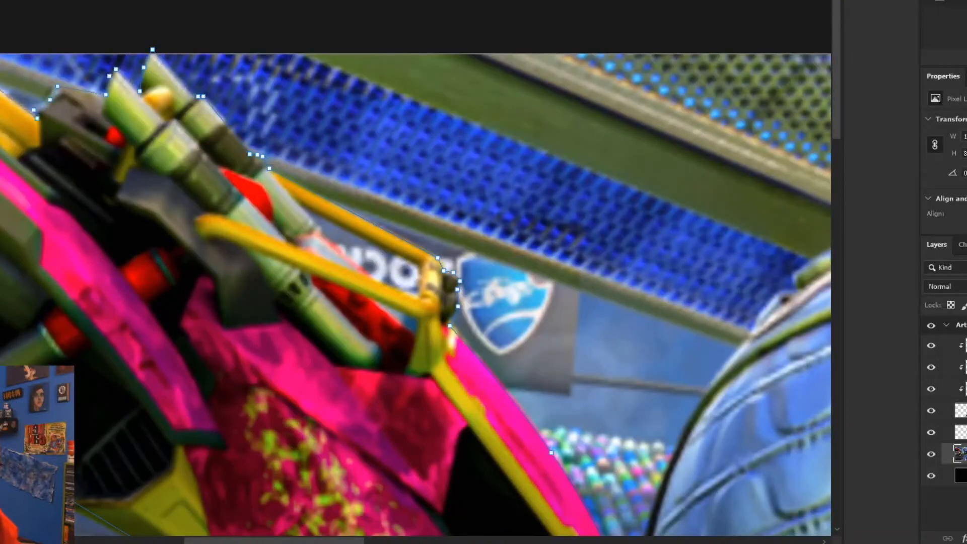
scroll(443, 282, down, 4)
scroll(444, 282, up, 4)
click(367, 258)
scroll(367, 258, down, 5)
scroll(541, 296, up, 3)
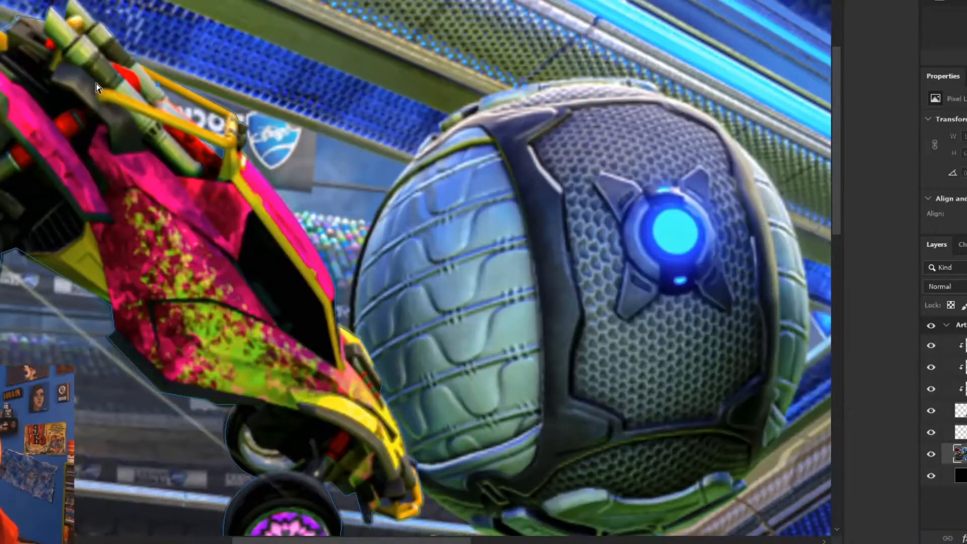
Copy the pink car inside the path to its own layer and check the cutout with the arena picture hidden.
key(ctrl+Return)
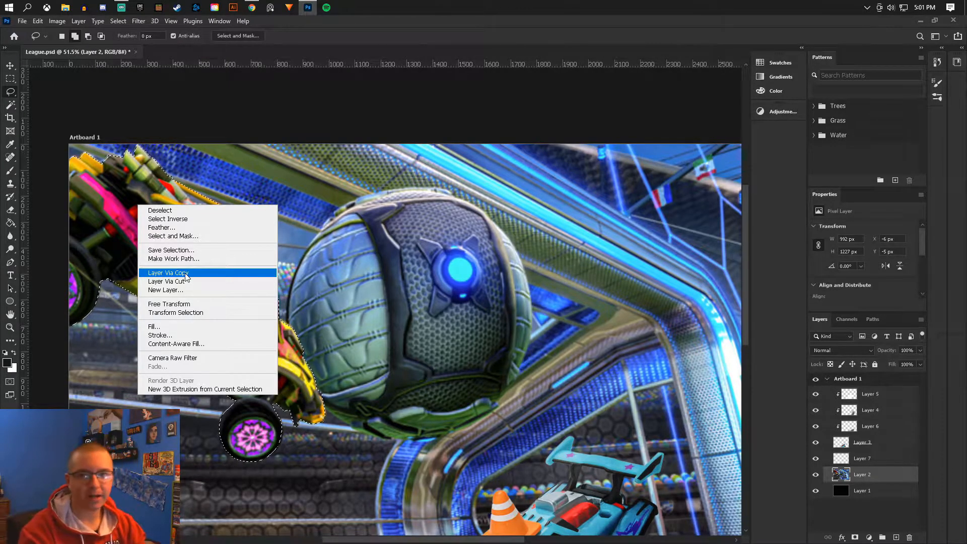
click(185, 273)
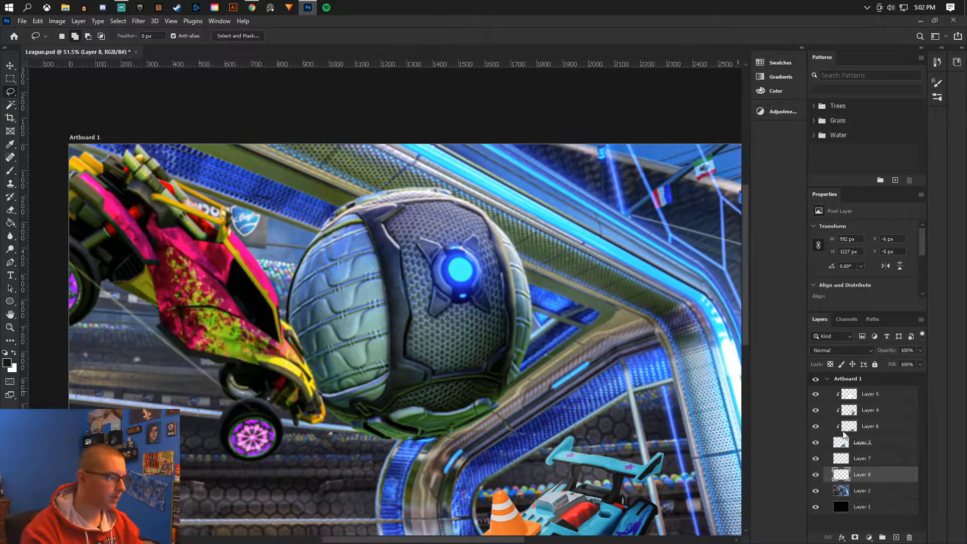
click(816, 475)
click(816, 490)
click(816, 474)
click(816, 475)
click(815, 475)
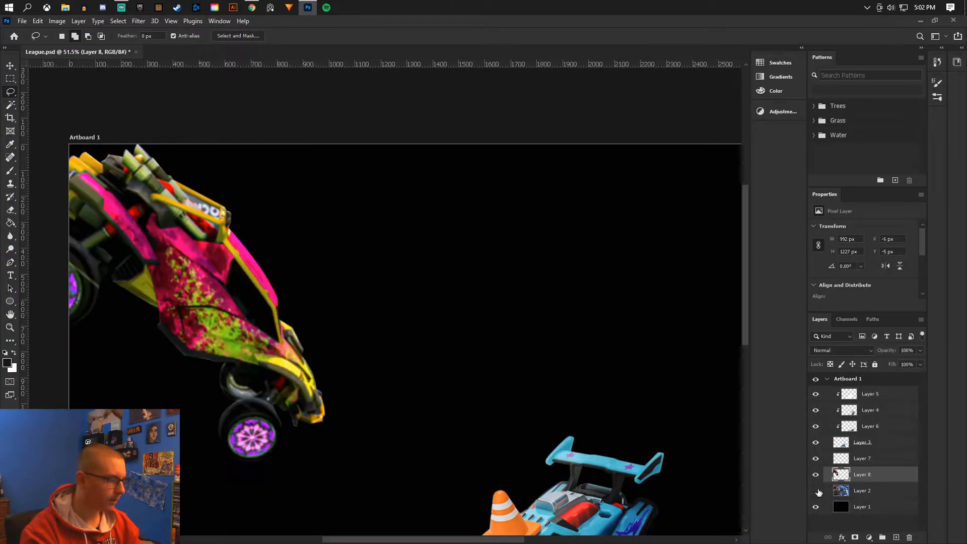
click(817, 489)
Copy the ball from the arena picture to its own layer using an elliptical selection, and hide the arena picture.
click(849, 491)
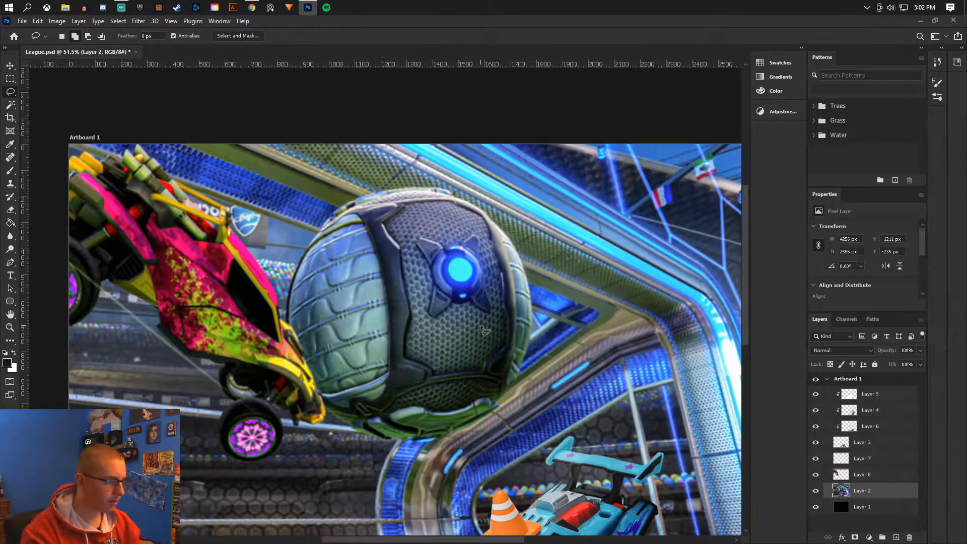
scroll(496, 325, up, 2)
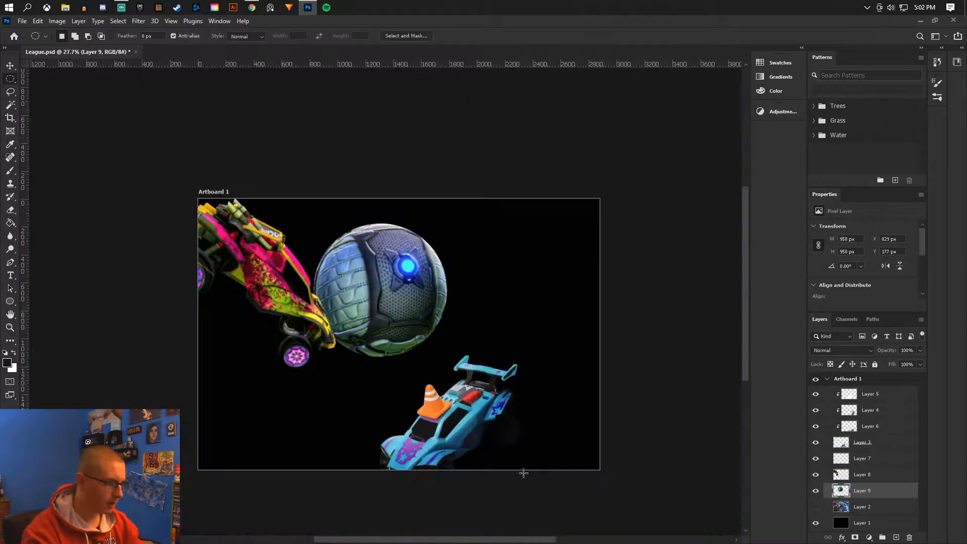
scroll(448, 432, up, 1)
Shade the teal car with a 155 px soft brush on a new layer clipped to Layer 3, blended as Overlay at 58% opacity.
click(11, 170)
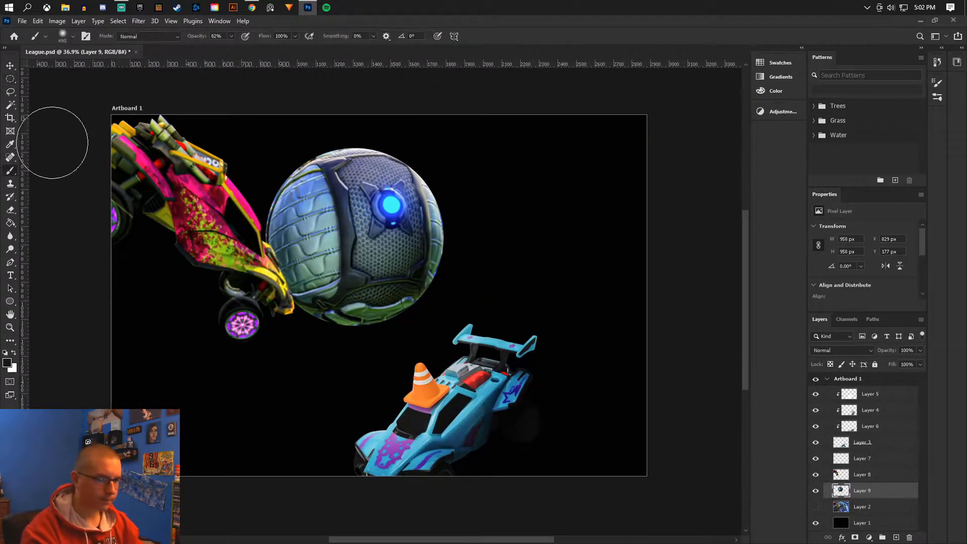
click(70, 37)
click(96, 69)
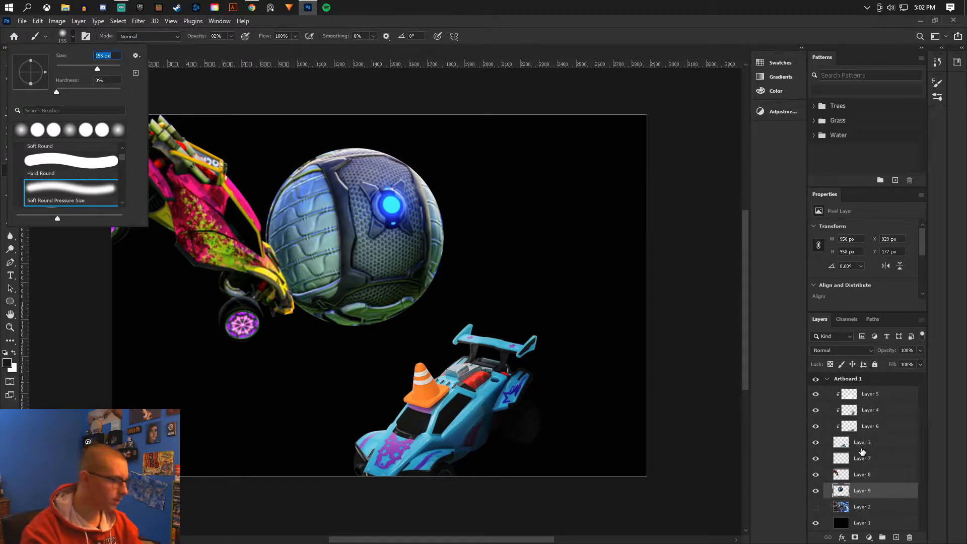
click(861, 446)
click(863, 445)
click(897, 537)
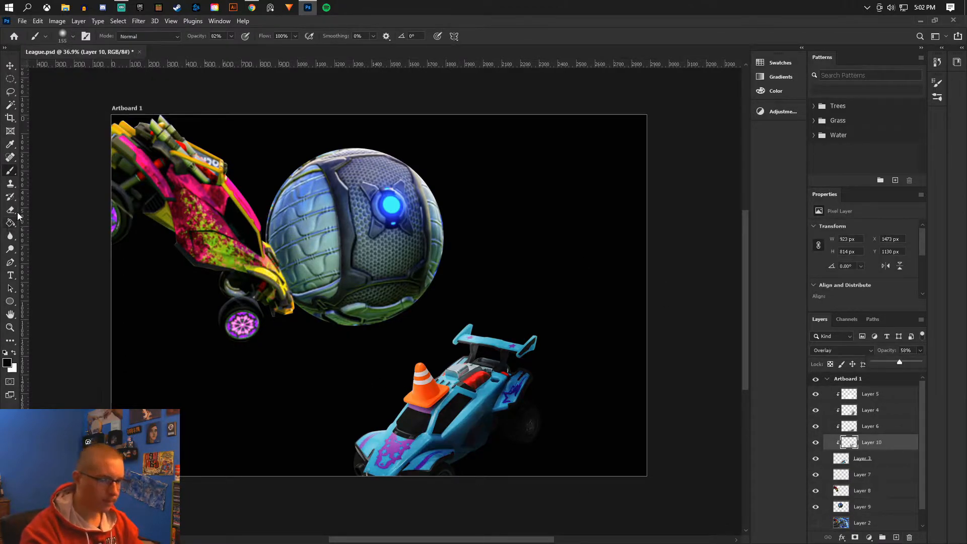
Create a new layer above the pink car's Layer 8 and clip it to the car.
click(825, 491)
click(815, 491)
click(815, 490)
key(ctrl+shift+alt+n)
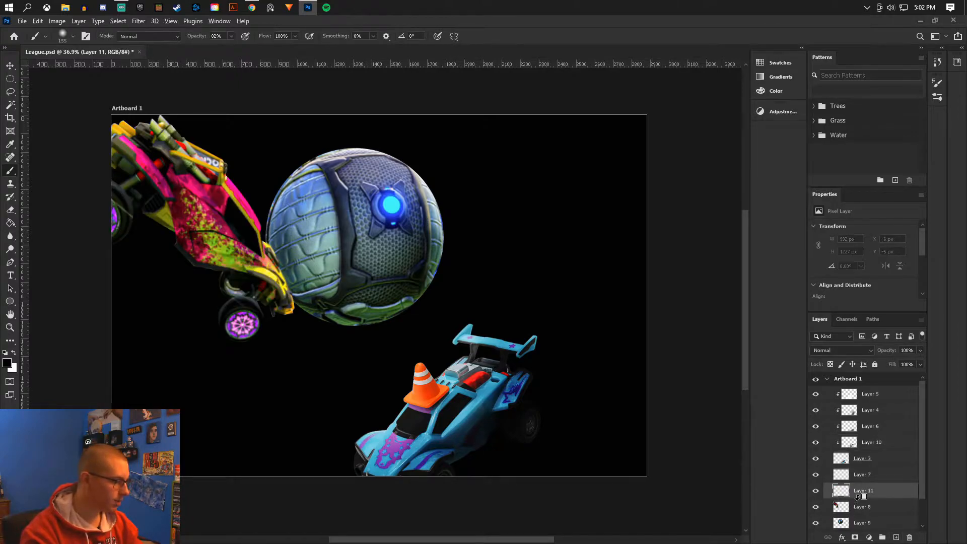
alt+click(858, 498)
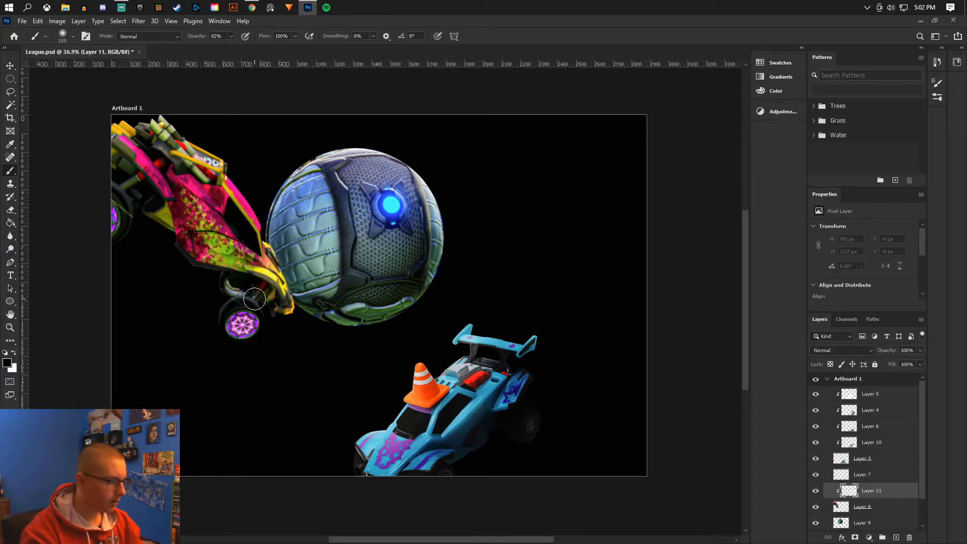
Paint black shading over the pink car's underside, body and front wheel with a larger soft brush on the clipped layer.
click(73, 36)
click(108, 69)
mouse_move(204, 266)
mouse_down()
mouse_move(149, 147)
mouse_move(214, 251)
mouse_move(202, 249)
mouse_move(275, 301)
mouse_move(233, 282)
mouse_move(241, 305)
mouse_move(263, 305)
mouse_move(166, 272)
mouse_up()
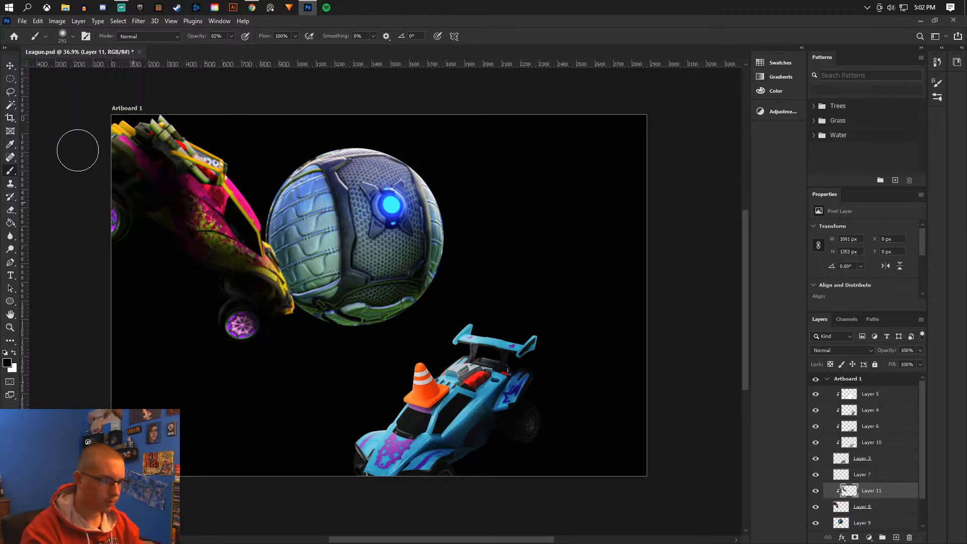
drag(231, 228, 251, 247)
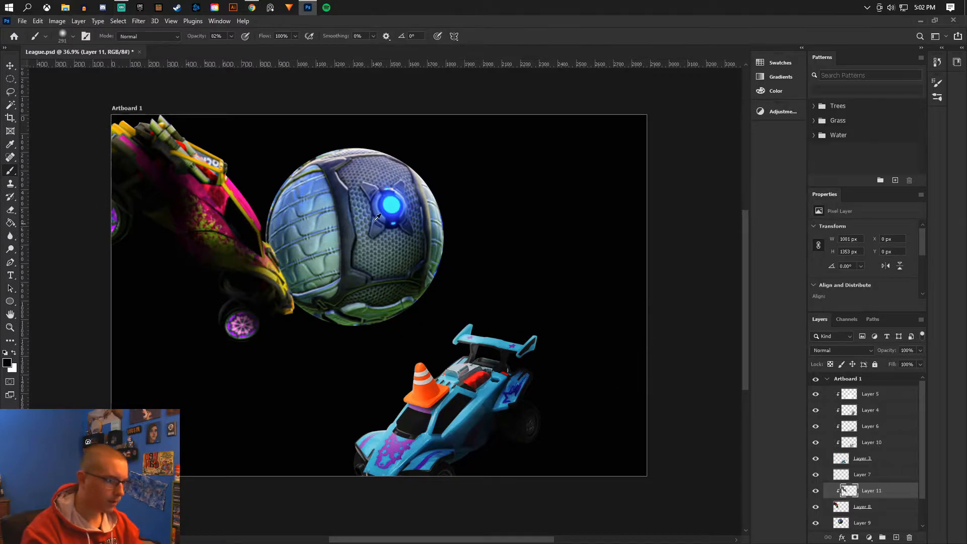
Paint a light grey highlight on the ball's blue core with a 417 px soft brush on a new layer clipped to the ball.
alt+click(456, 369)
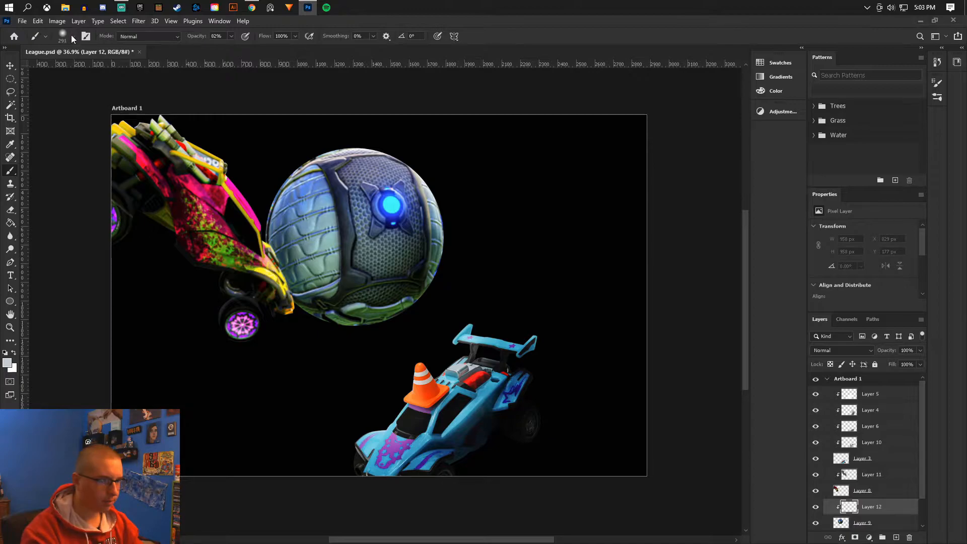
click(72, 36)
drag(107, 68, 112, 68)
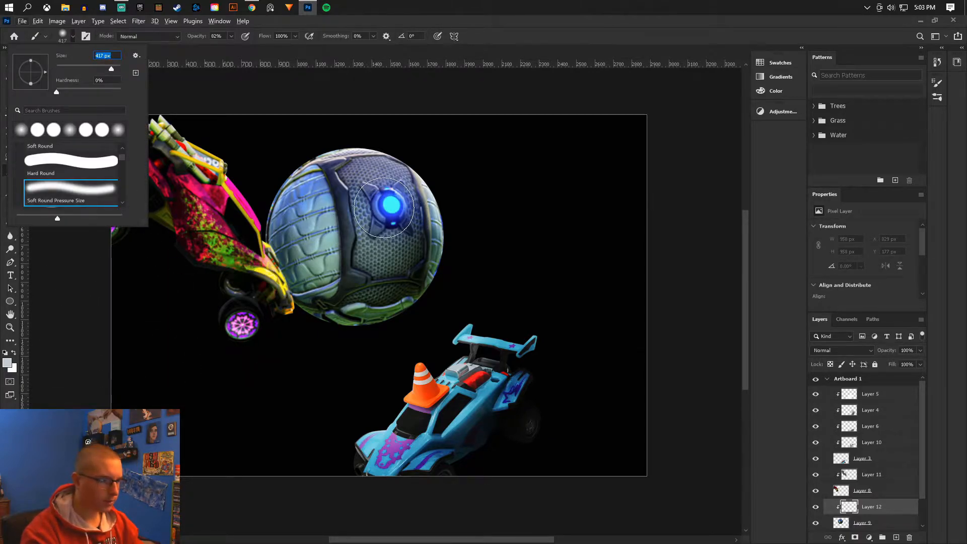
click(393, 208)
click(387, 209)
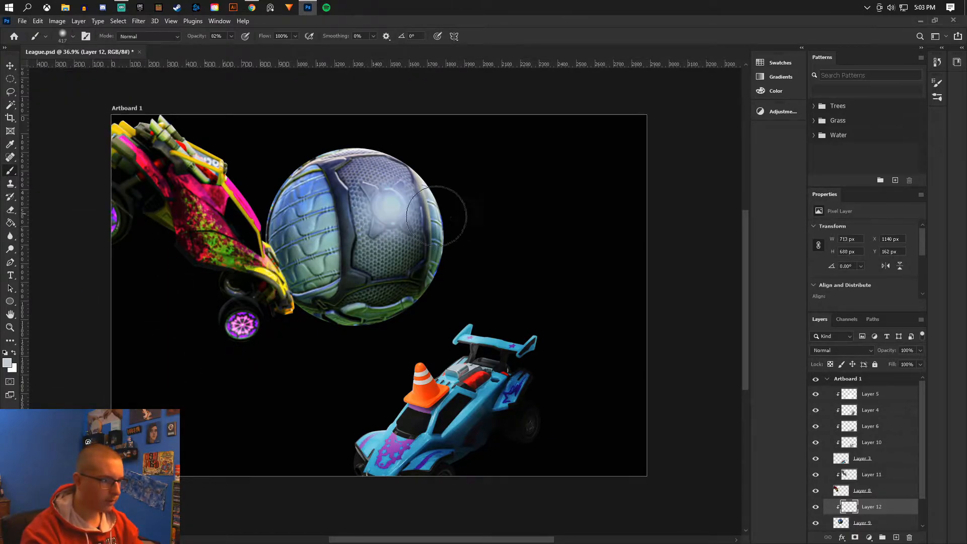
Paint black shading around the ball's lower half and edges on the clipped layer, blended as Overlay at 54% opacity.
key(d)
mouse_move(297, 276)
mouse_down()
mouse_move(353, 315)
mouse_move(462, 259)
mouse_up()
mouse_move(460, 267)
mouse_down()
mouse_move(385, 320)
mouse_move(278, 244)
mouse_up()
mouse_move(363, 299)
mouse_down()
mouse_move(478, 175)
mouse_move(400, 269)
mouse_move(346, 277)
mouse_move(321, 184)
mouse_move(376, 176)
mouse_move(442, 243)
mouse_move(310, 284)
mouse_move(437, 261)
mouse_up()
mouse_move(426, 164)
mouse_down()
mouse_move(397, 137)
mouse_move(409, 141)
mouse_up()
click(316, 214)
alt+click(383, 199)
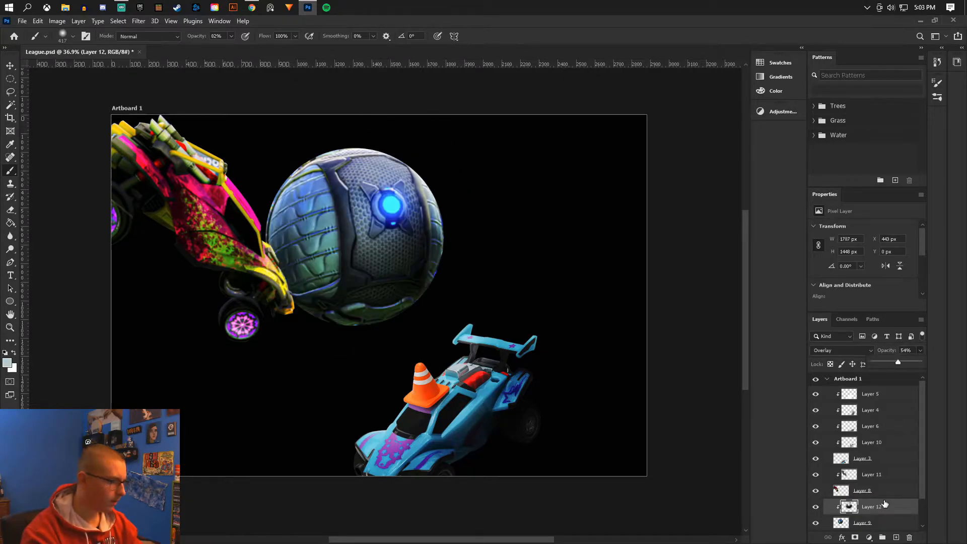
Show the arena picture on Layer 2 behind the cars and ball and make it the active layer.
click(885, 491)
scroll(831, 509, down, 2)
click(857, 509)
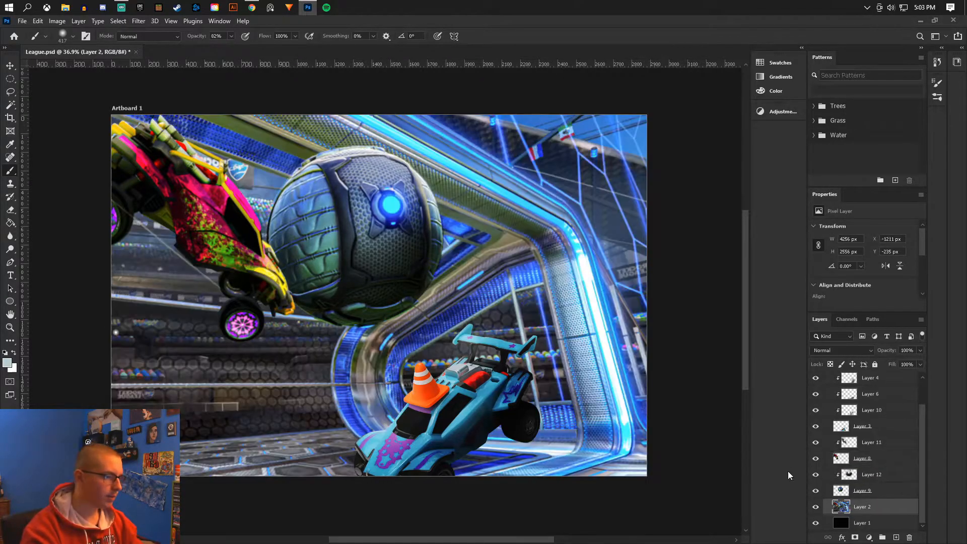
click(10, 65)
scroll(330, 183, down, 4)
scroll(321, 179, up, 3)
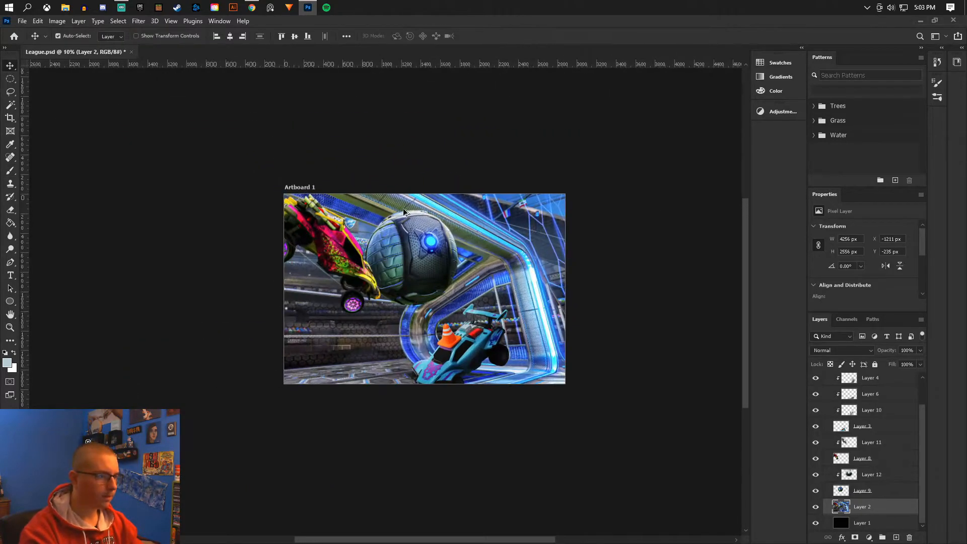
Hide and show the pink car and ball layers to compare the shaded cutouts with the original arena picture.
click(816, 459)
click(815, 459)
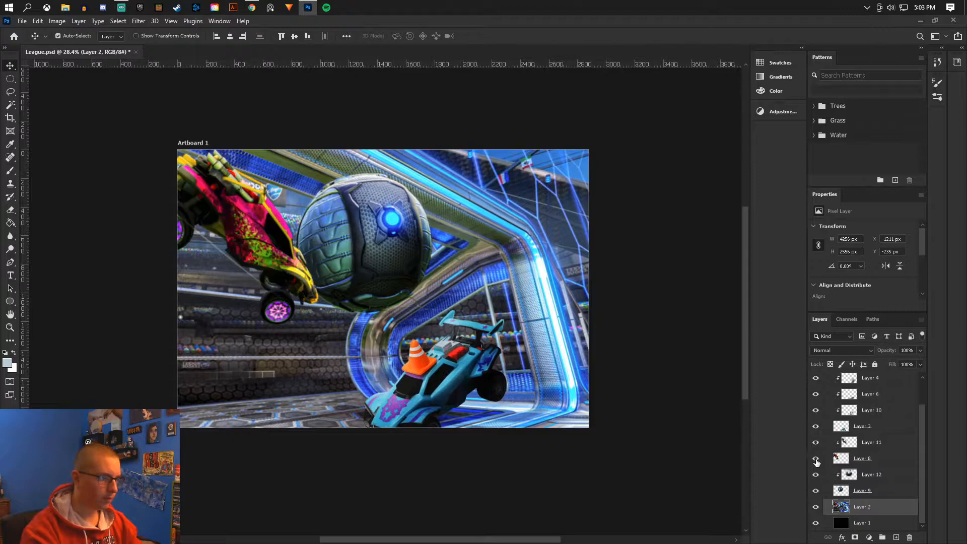
click(816, 460)
click(816, 459)
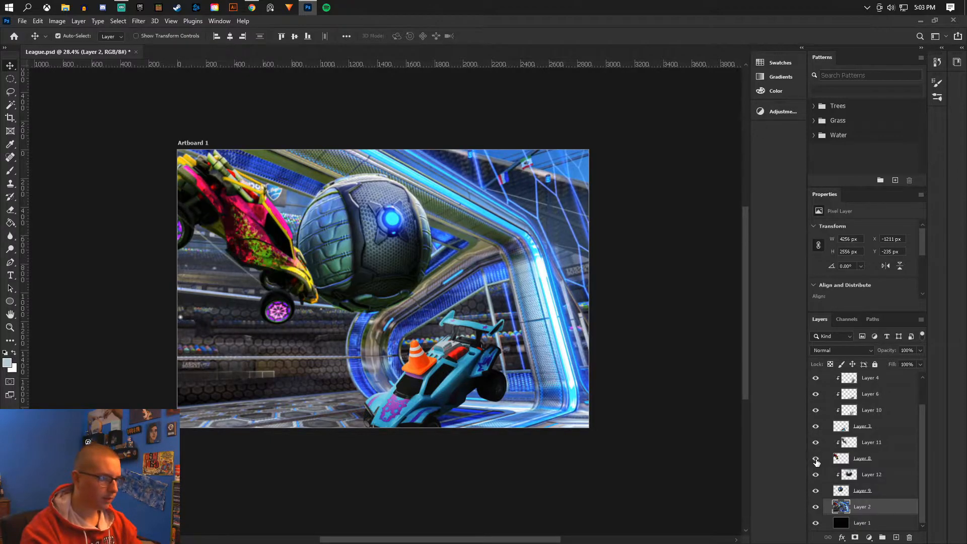
click(816, 490)
click(816, 490)
click(816, 490)
click(816, 490)
Save the League.psd document.
scroll(510, 276, down, 2)
scroll(518, 276, down, 3)
scroll(566, 274, up, 6)
click(22, 21)
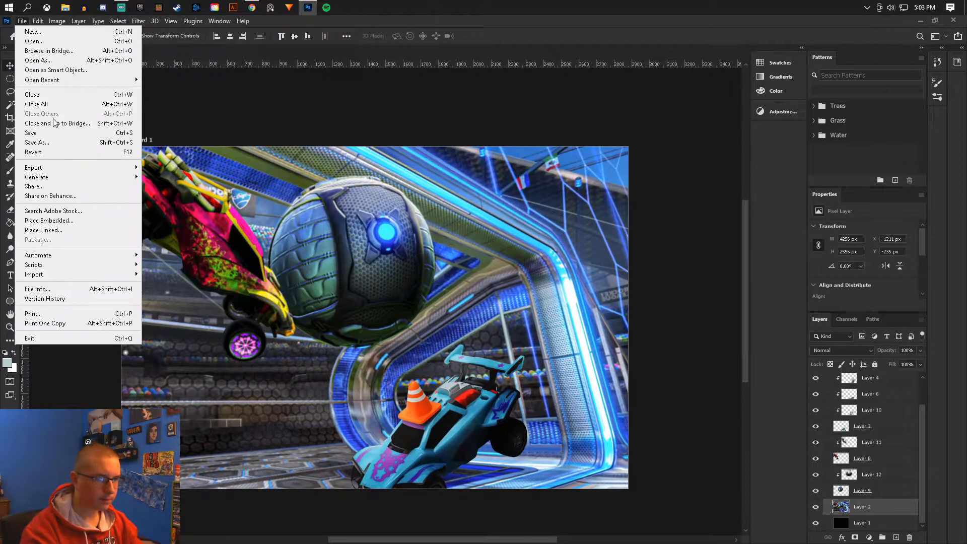
click(36, 132)
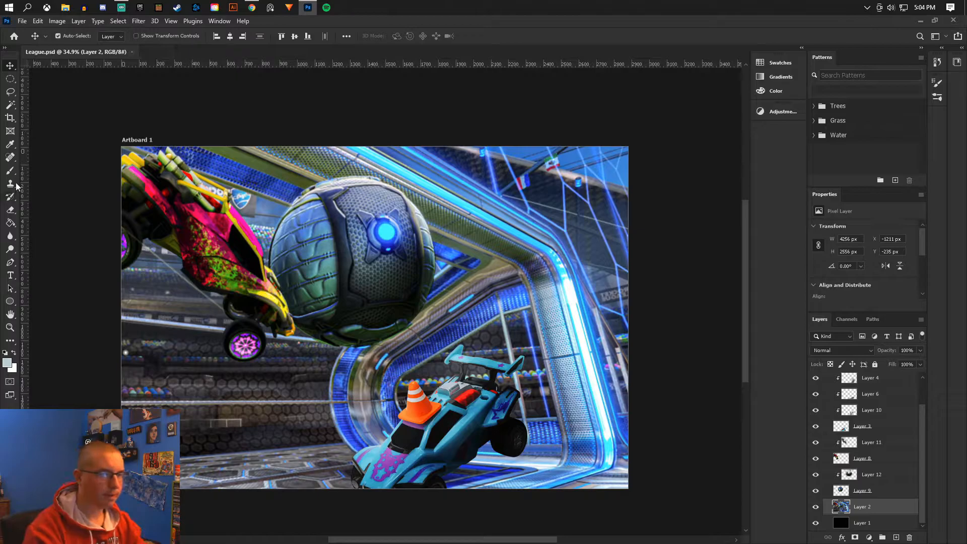
Switch to the browser's Rocket League image results, examine the Rocket Pass 5 picture as a lighting reference, and return to Photoshop.
click(252, 7)
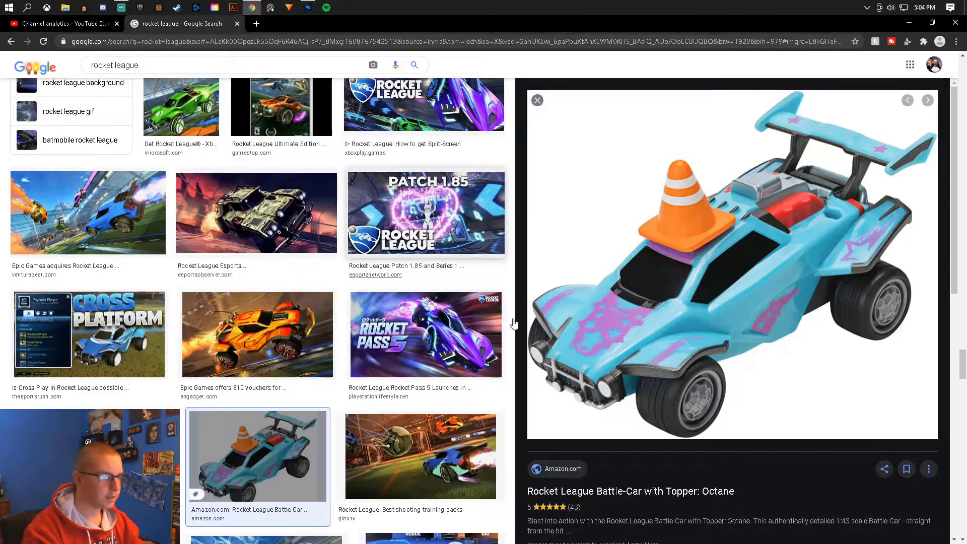
click(469, 339)
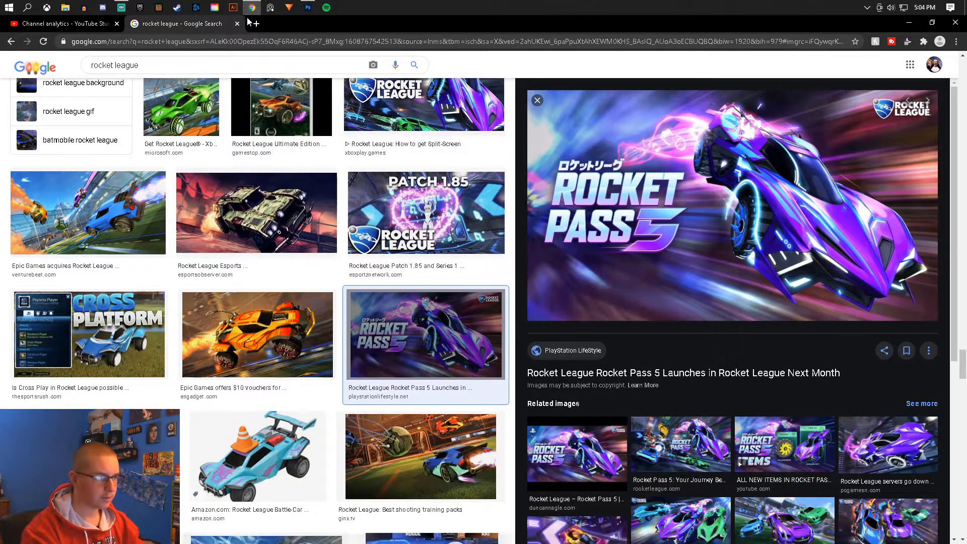
click(308, 7)
Shade and highlight the arena picture on two new layers clipped to Layer 2, blended as Overlay at 61% and 74% opacity.
scroll(436, 264, down, 4)
scroll(427, 263, up, 3)
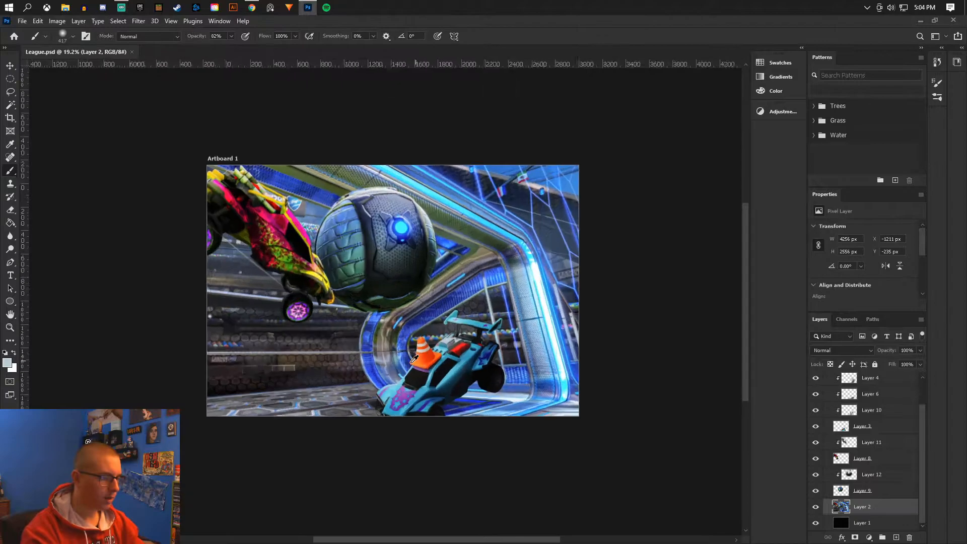
click(895, 537)
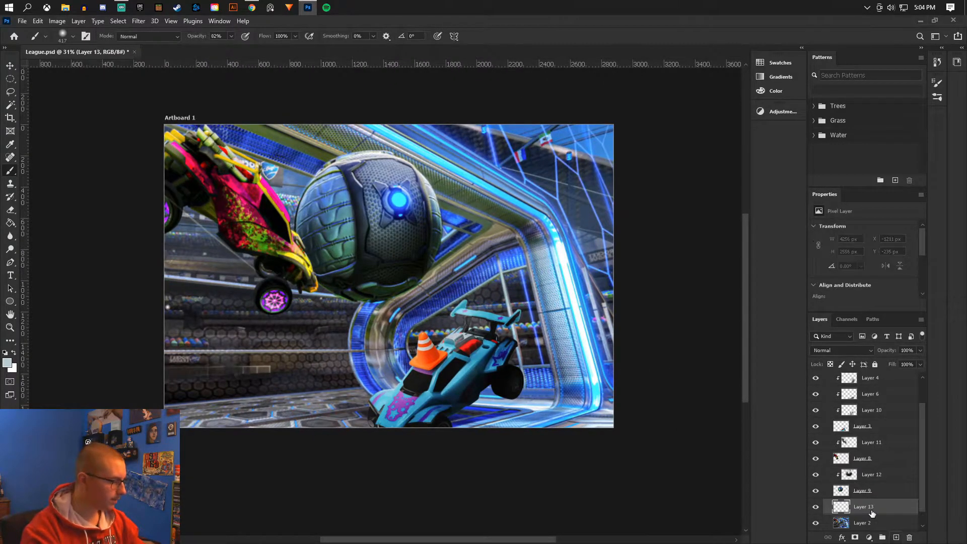
key(ctrl+alt+g)
click(73, 36)
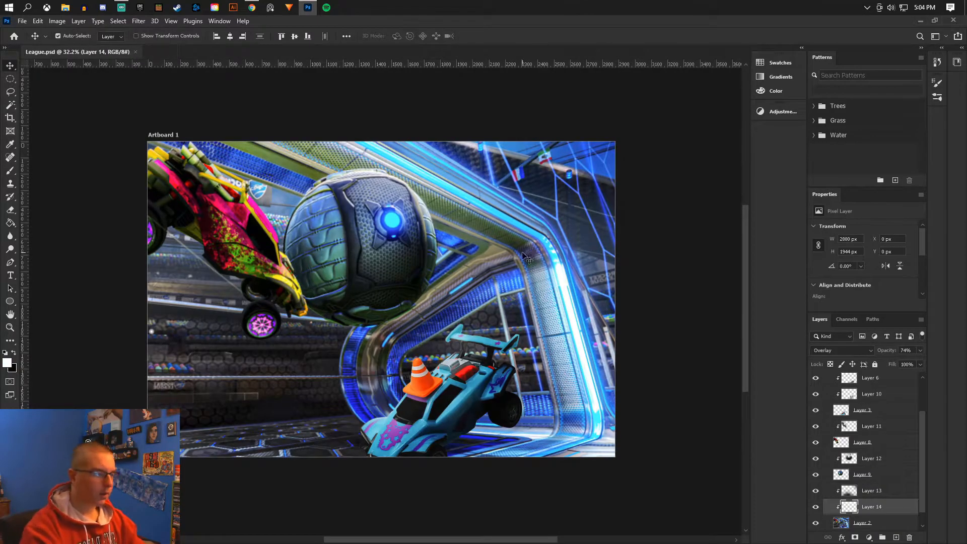
Add a new layer above Layer 13 and ready a soft round pressure-size brush of 1811 px.
scroll(876, 507, down, 1)
click(874, 476)
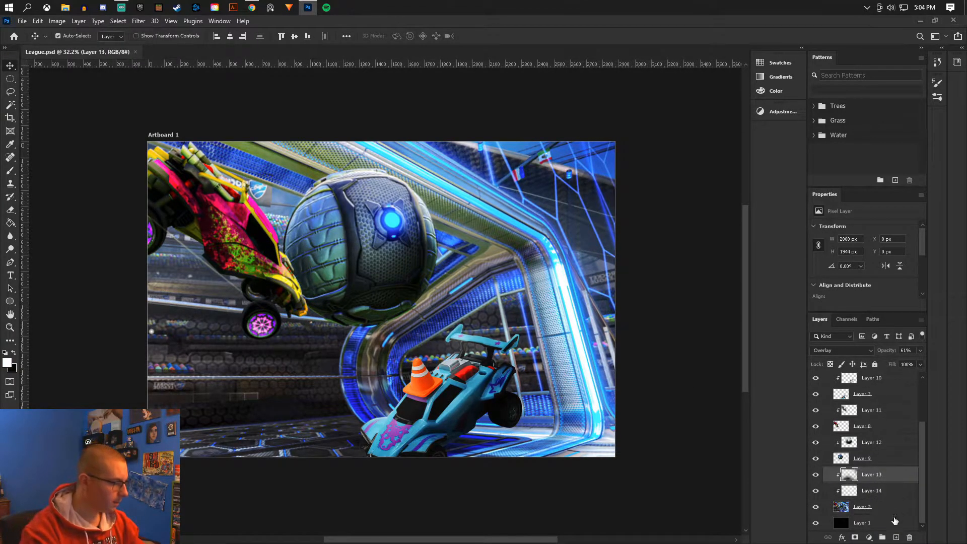
click(897, 536)
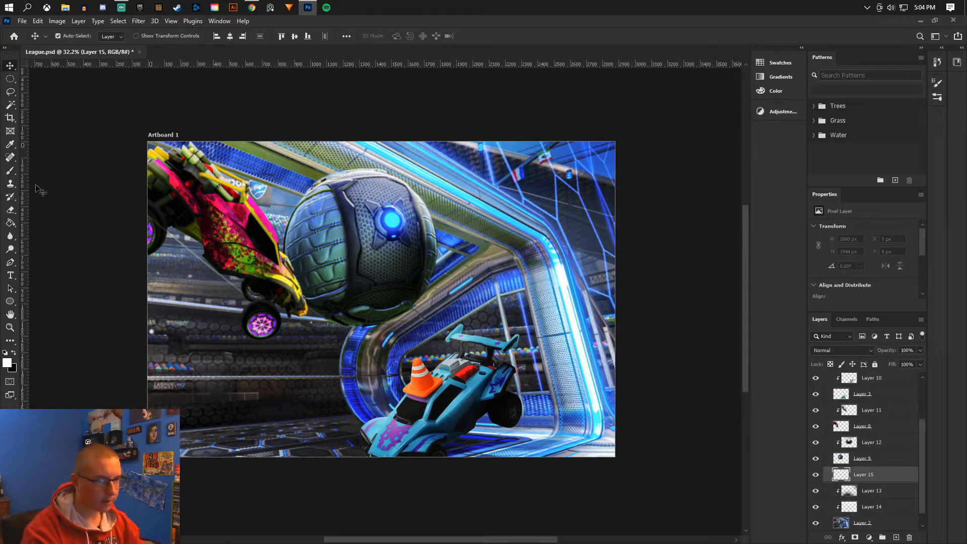
click(7, 171)
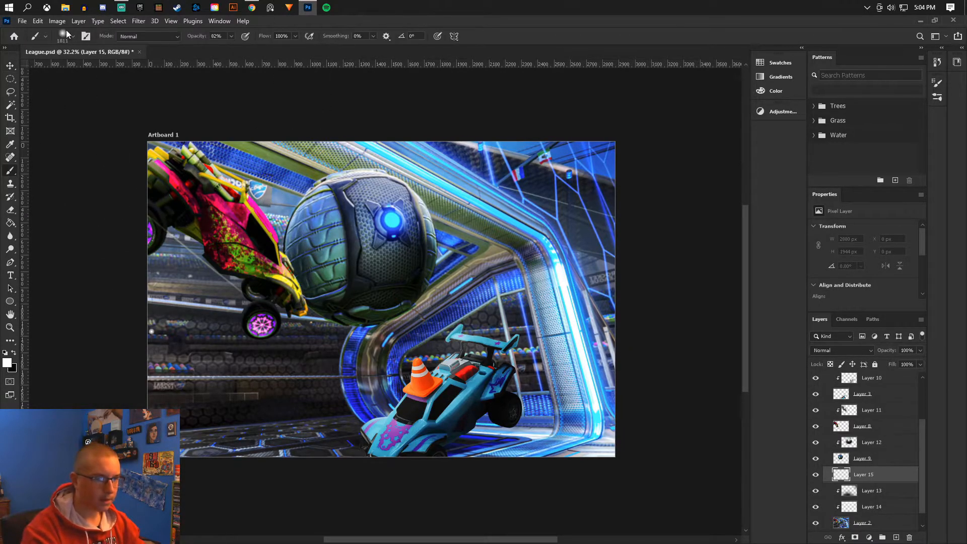
click(72, 37)
click(111, 68)
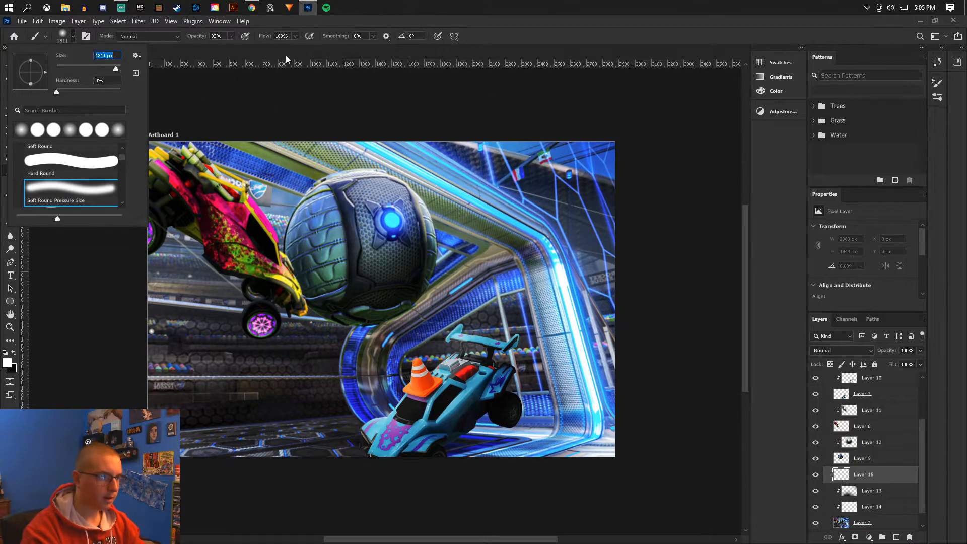
click(336, 25)
Sample purple from the pink car's front wheel and paint a soft purple glow behind the car on the new layer.
scroll(409, 189, down, 7)
scroll(401, 187, up, 3)
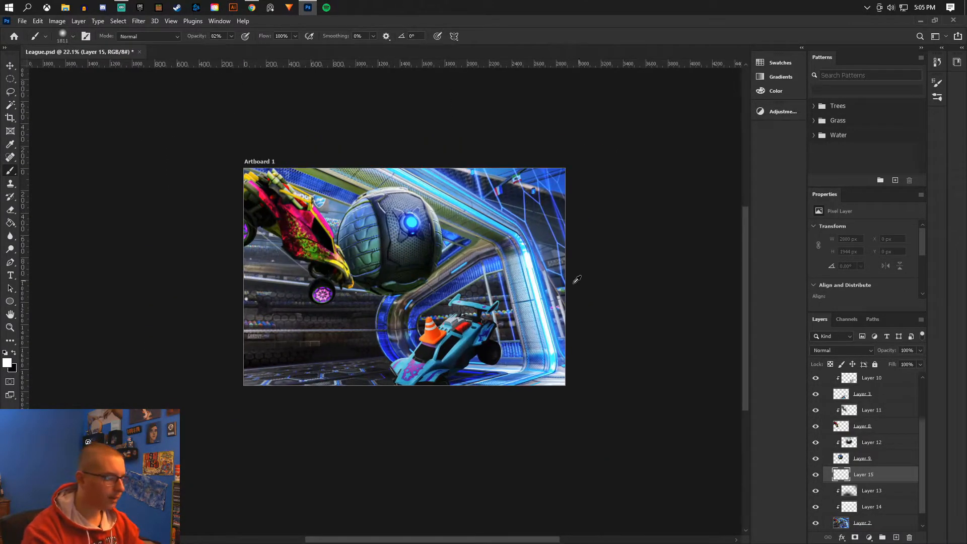
scroll(581, 279, up, 1)
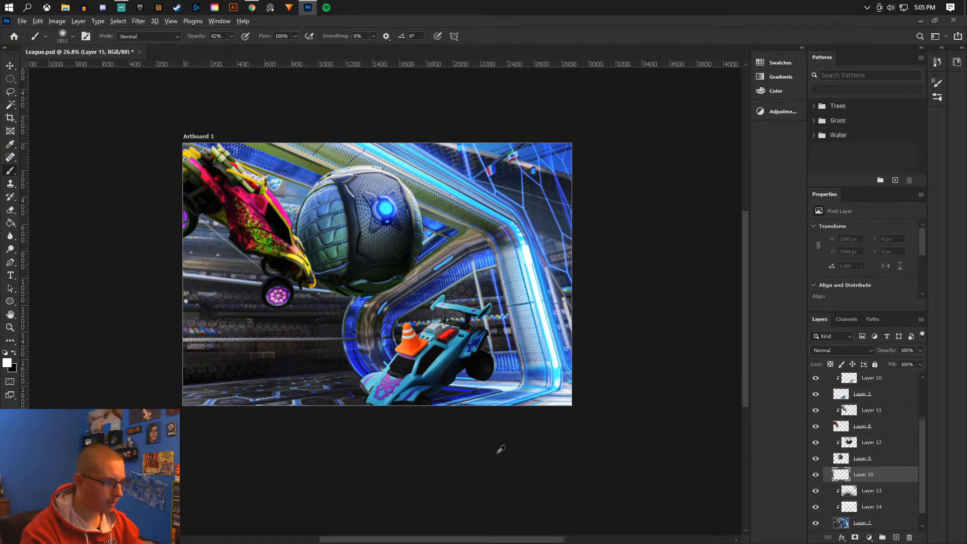
alt+click(278, 284)
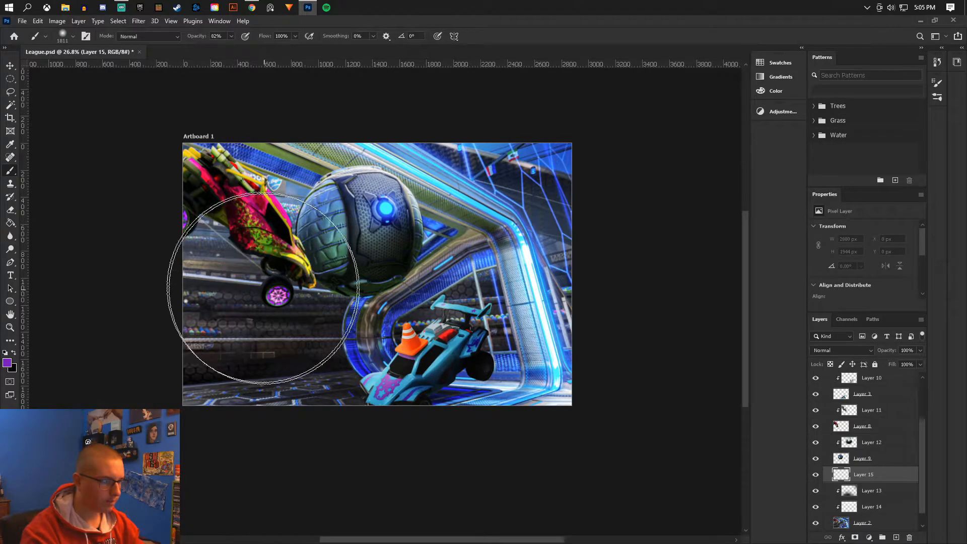
click(135, 178)
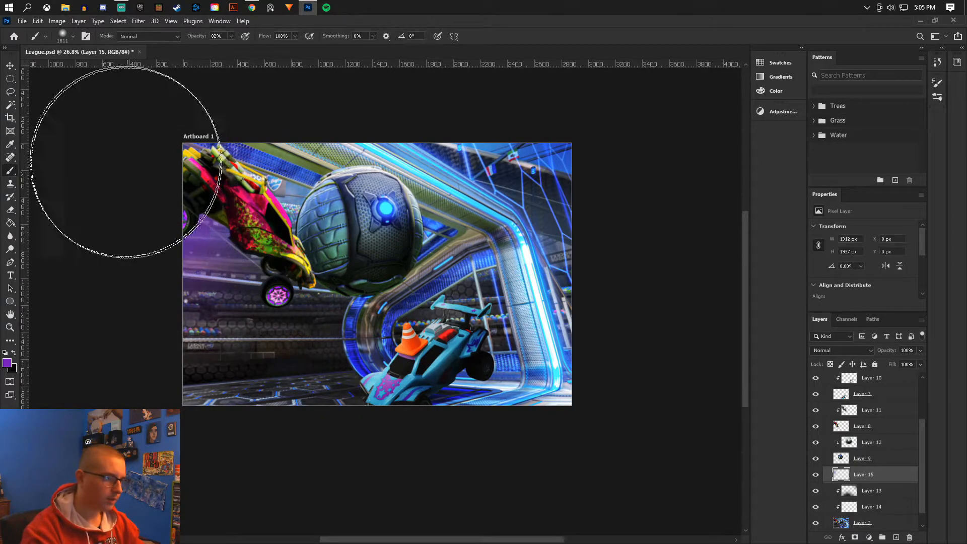
click(188, 138)
drag(312, 261, 185, 175)
Sample light pink from the pink car's front wheel and set the brush to 72 px at 22% opacity.
scroll(186, 174, up, 4)
alt+click(330, 372)
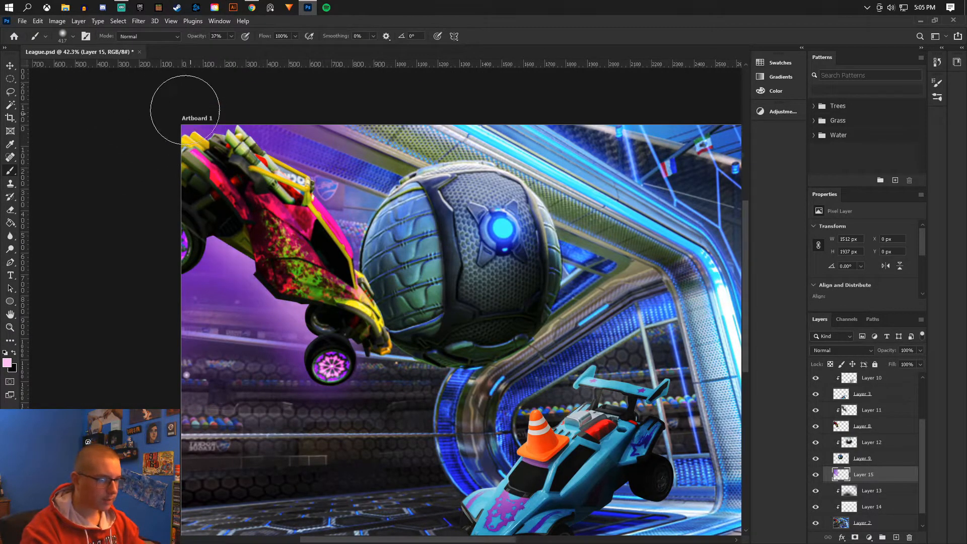
scroll(225, 359, down, 2)
scroll(274, 301, up, 2)
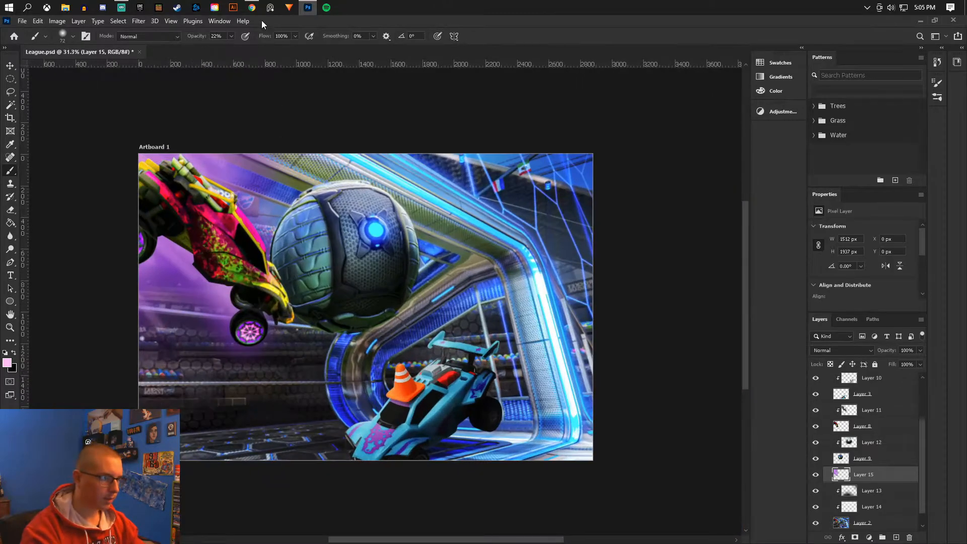
Check the purple car reference image in the browser, then sample violet from the pink car's front wheel and paint a soft stroke beneath the car.
click(251, 7)
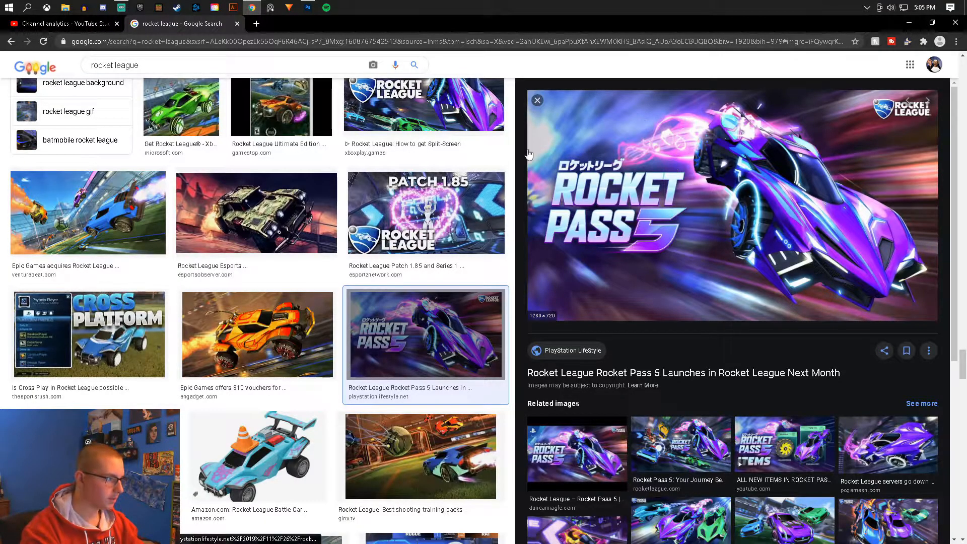
click(308, 7)
scroll(216, 256, up, 2)
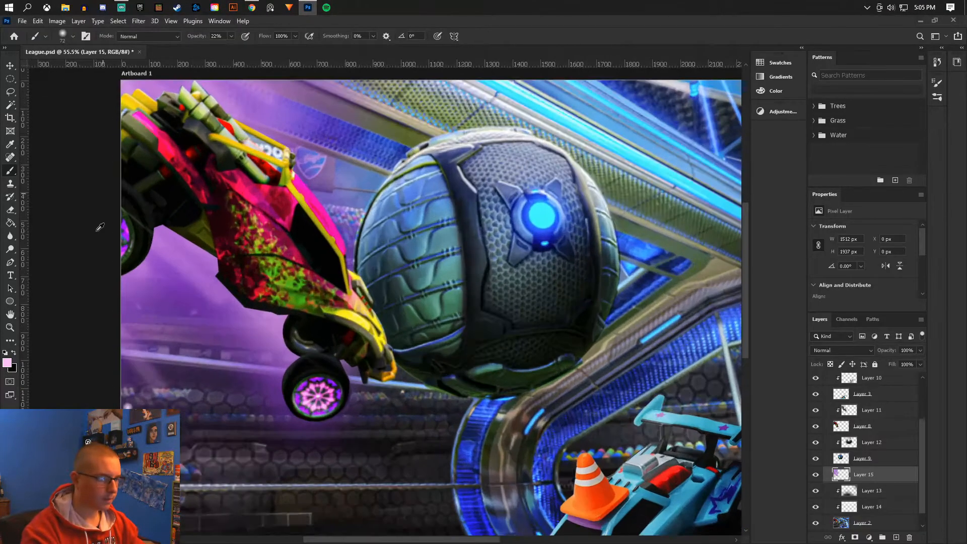
alt+click(336, 383)
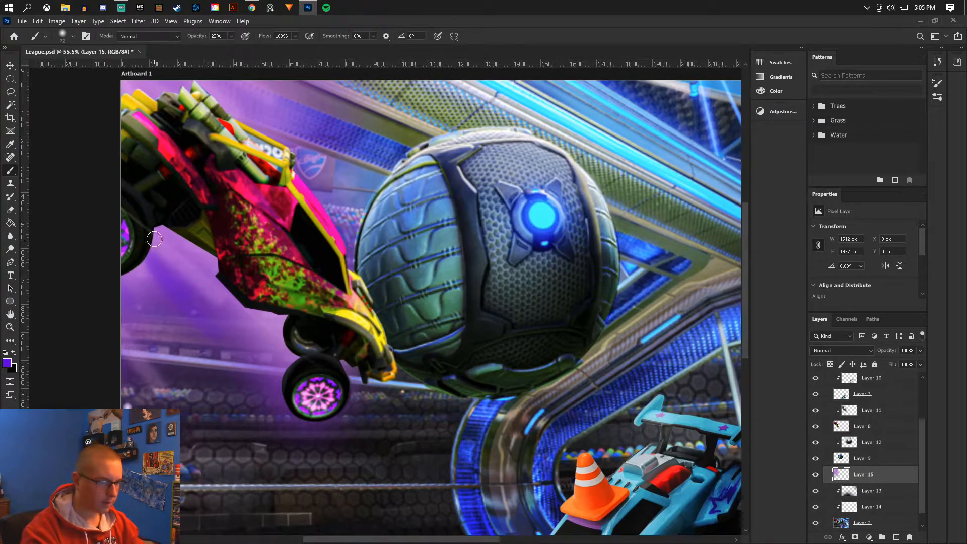
drag(154, 240, 218, 278)
scroll(289, 385, down, 3)
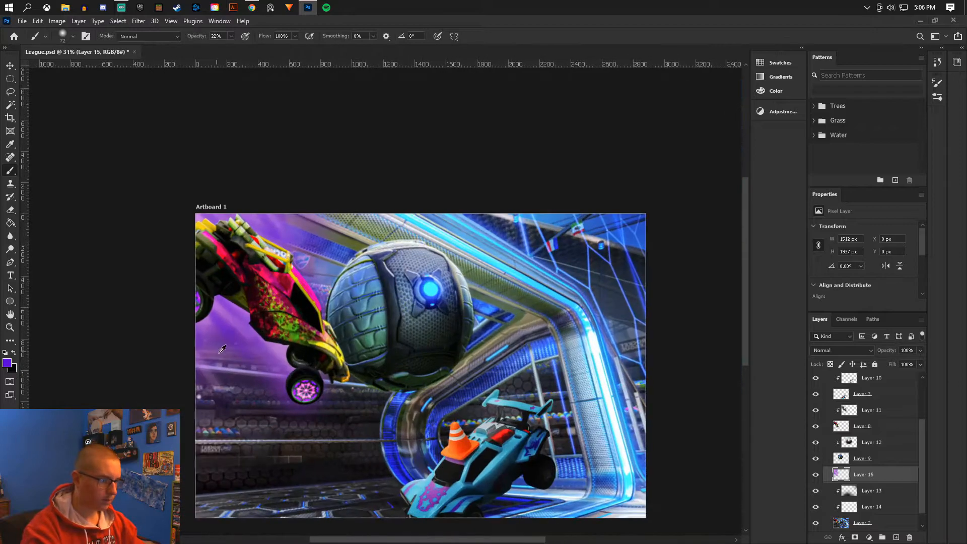
scroll(334, 385, up, 1)
Reduce the size of the white Overlay inner glow on the pink car's Layer 8.
click(816, 427)
click(816, 427)
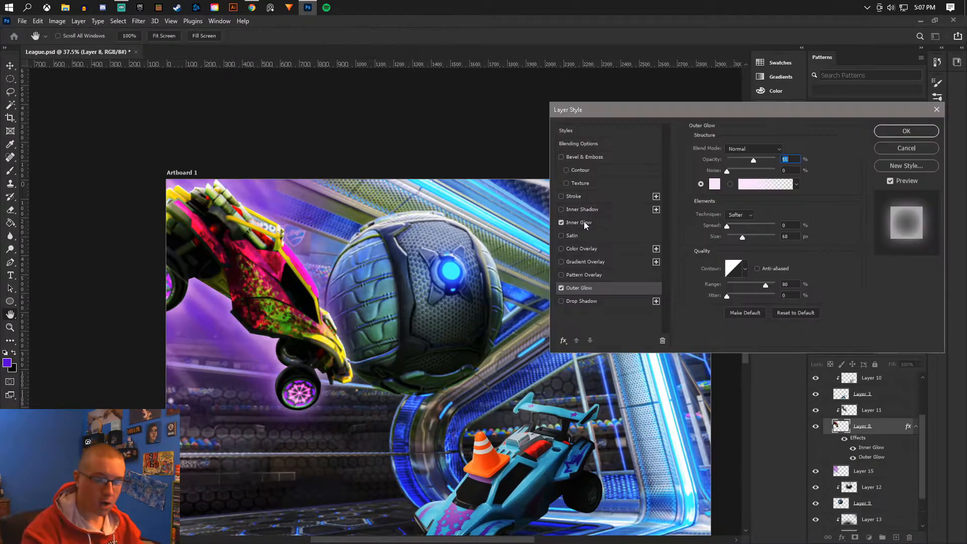
click(586, 222)
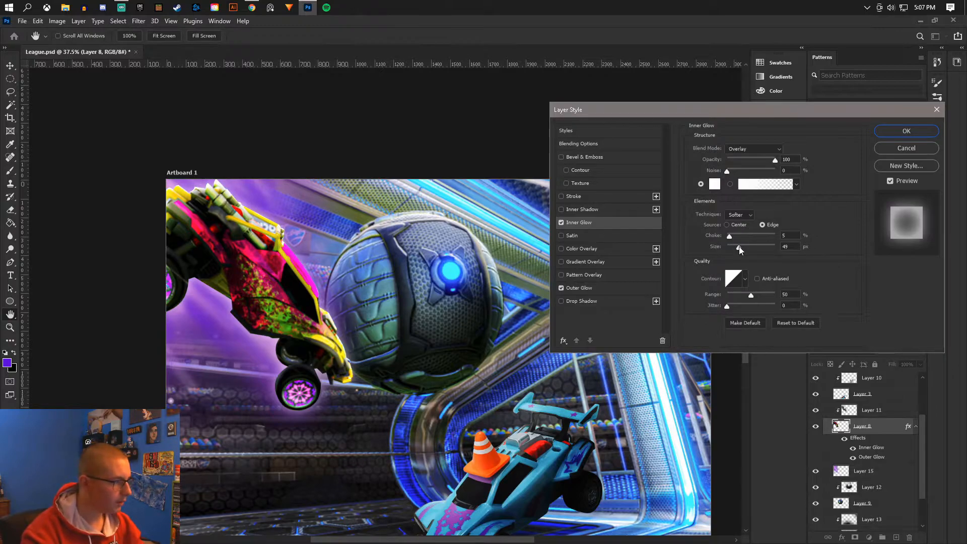
drag(742, 245, 735, 246)
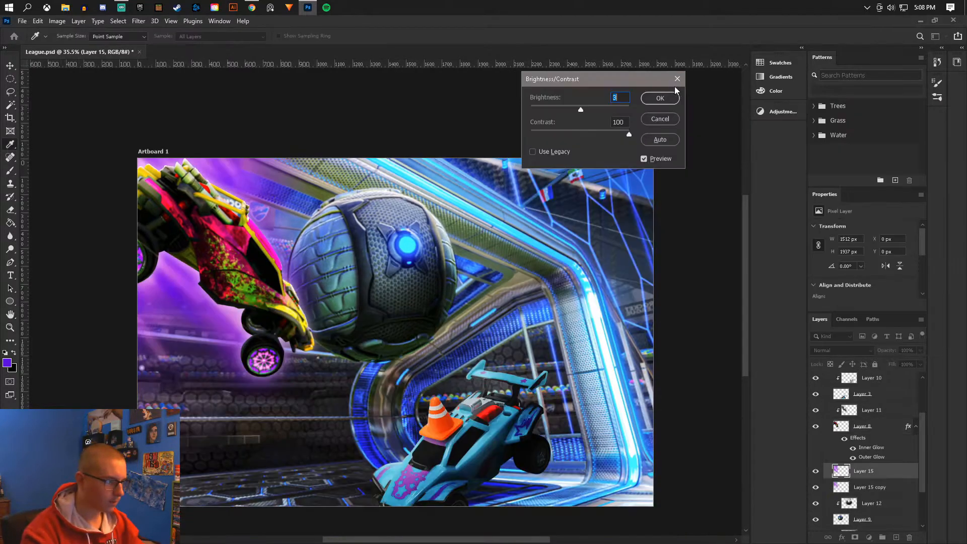
Apply a Brightness/Contrast adjustment to Layer 15 with brightness 3 and contrast 100.
click(669, 99)
scroll(564, 262, down, 6)
scroll(638, 295, up, 3)
scroll(459, 330, up, 4)
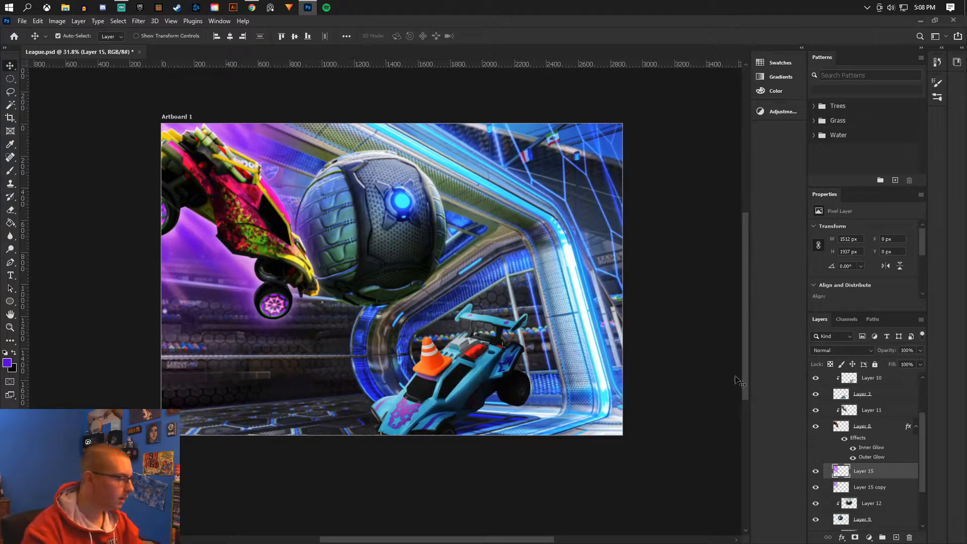
scroll(748, 379, up, 2)
Add a new layer above Layer 11 and paint a soft purple haze over the pink car's rear with a 464 px brush.
click(877, 412)
click(896, 537)
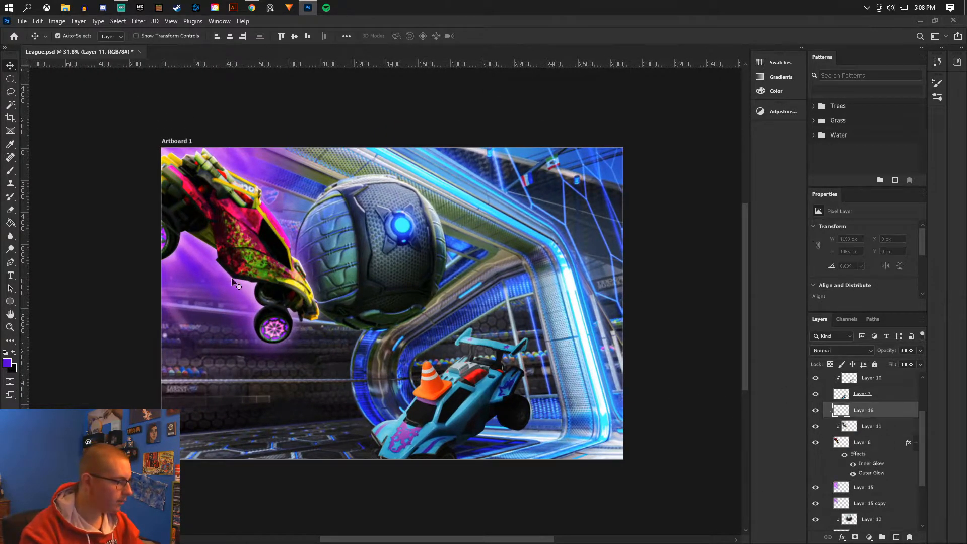
click(10, 171)
alt+click(201, 245)
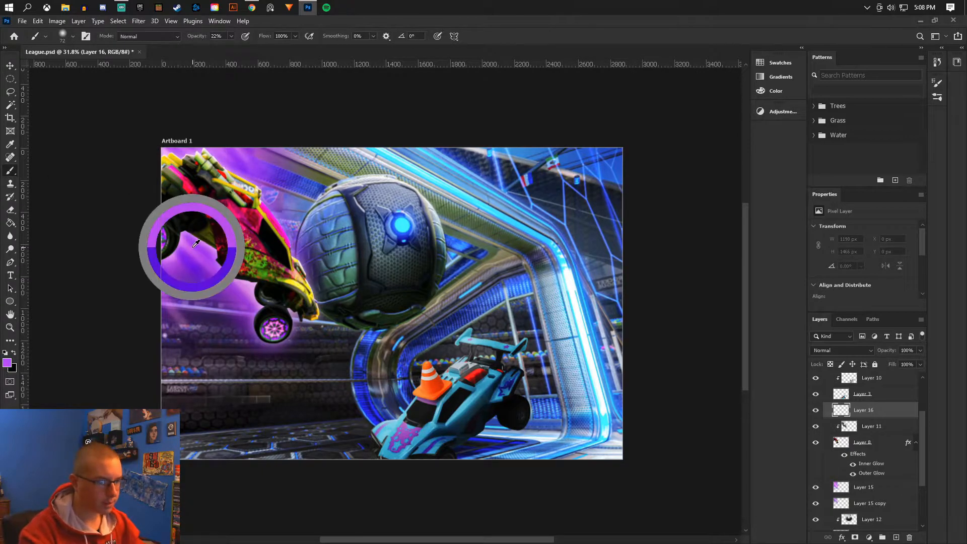
click(63, 36)
drag(152, 225, 131, 164)
mouse_move(148, 251)
mouse_down()
mouse_move(134, 248)
mouse_move(235, 292)
mouse_up()
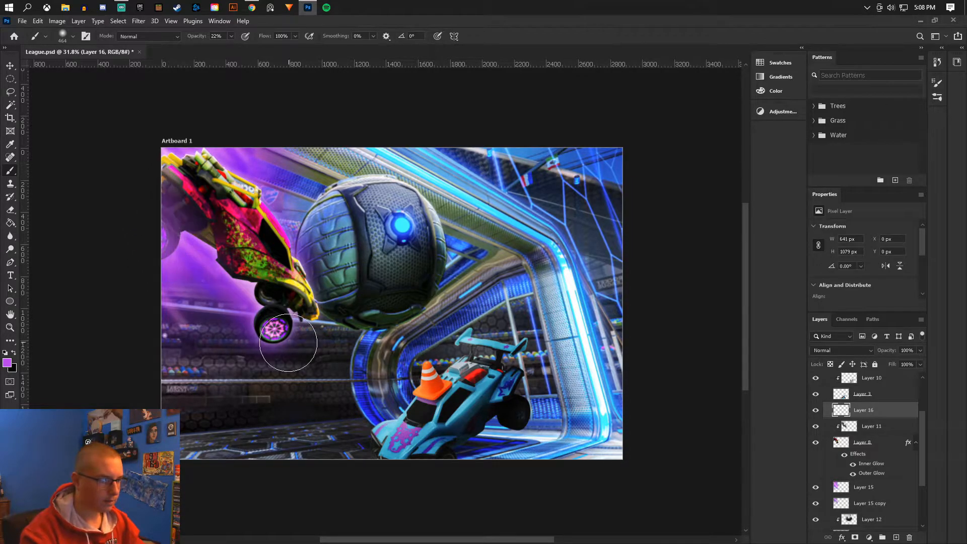
Sample a lighter pinkish purple and paint fine soft strokes over the pink car's rear with a 77 px brush.
alt+scroll(208, 334, down, 3)
alt+scroll(207, 257, up, 6)
alt+scroll(203, 260, up, 1)
alt+drag(206, 257, 300, 311)
click(72, 36)
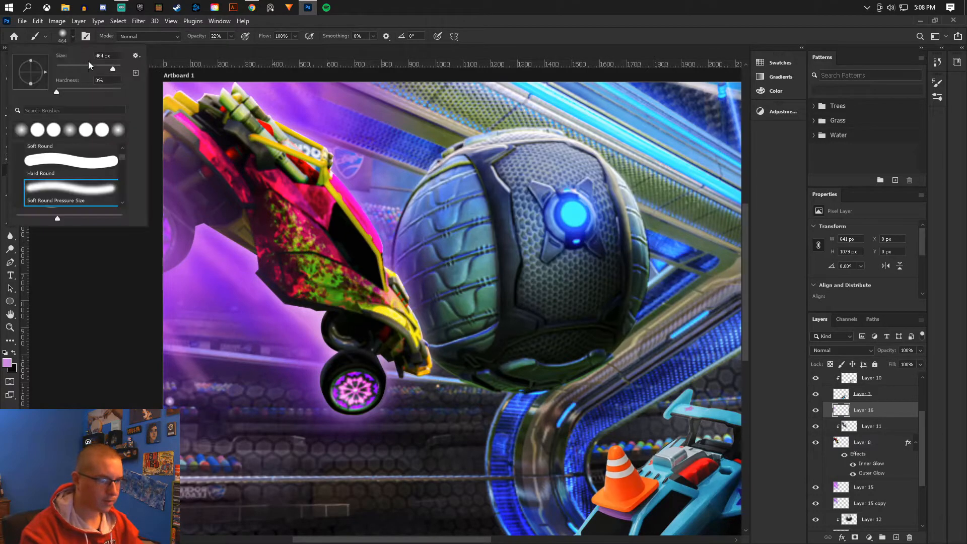
click(271, 52)
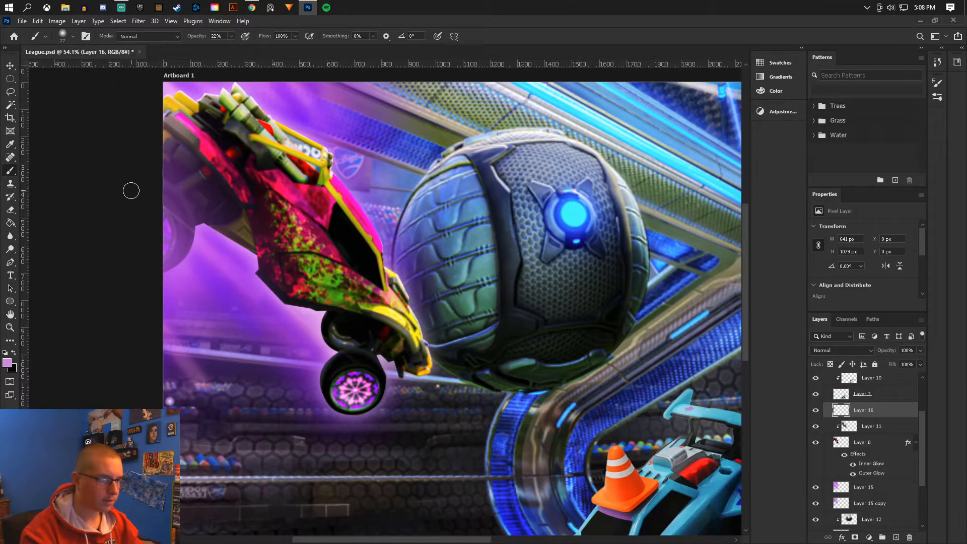
drag(174, 245, 240, 309)
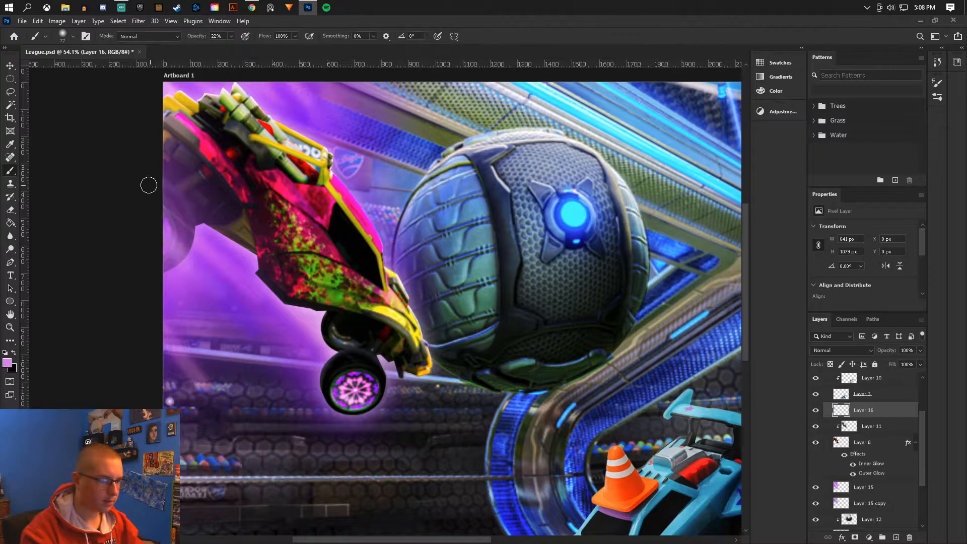
drag(151, 186, 249, 273)
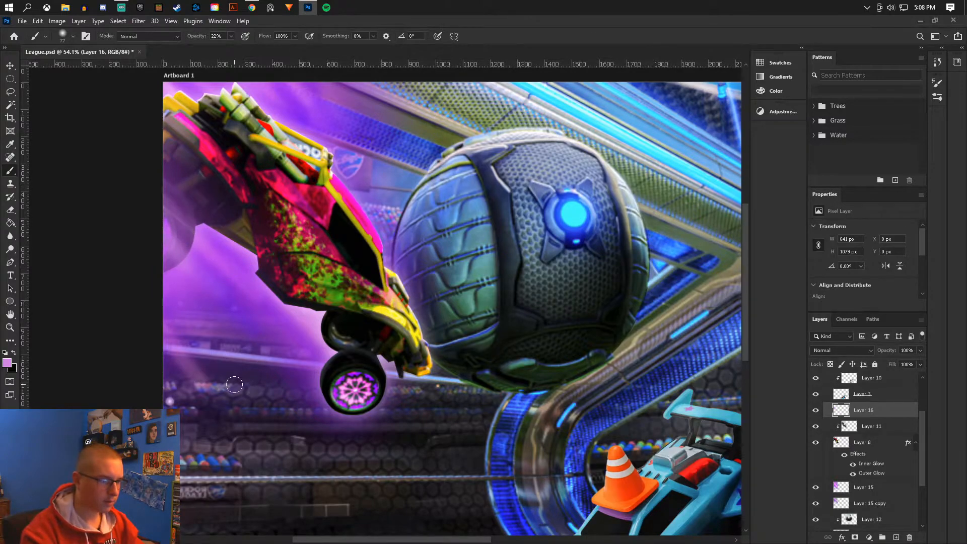
scroll(262, 361, down, 5)
scroll(274, 354, up, 3)
scroll(274, 354, up, 2)
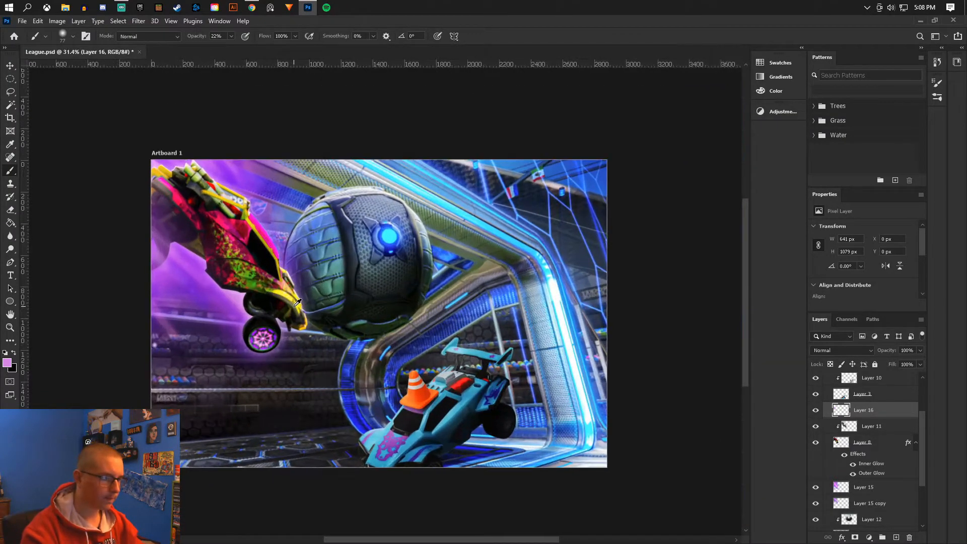
drag(192, 262, 248, 307)
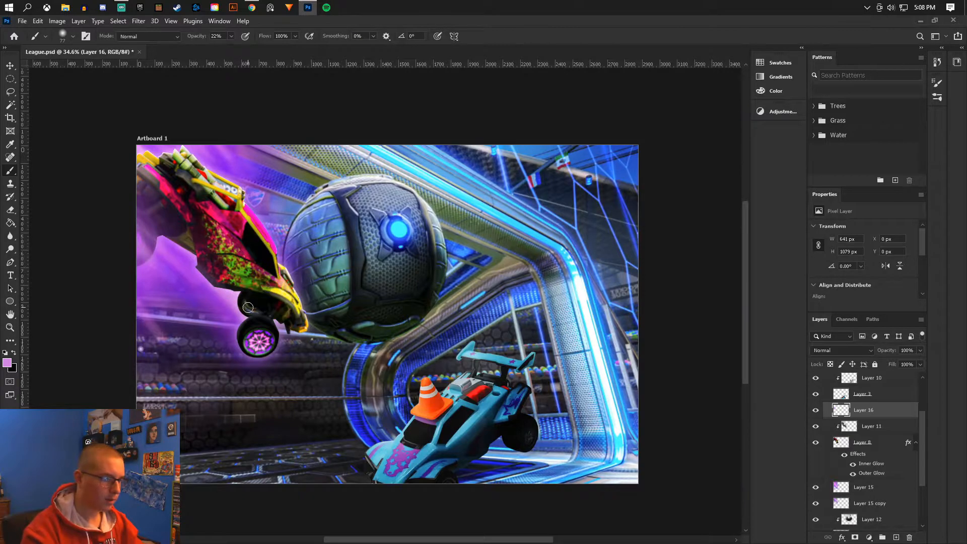
scroll(272, 282, down, 3)
scroll(331, 314, up, 1)
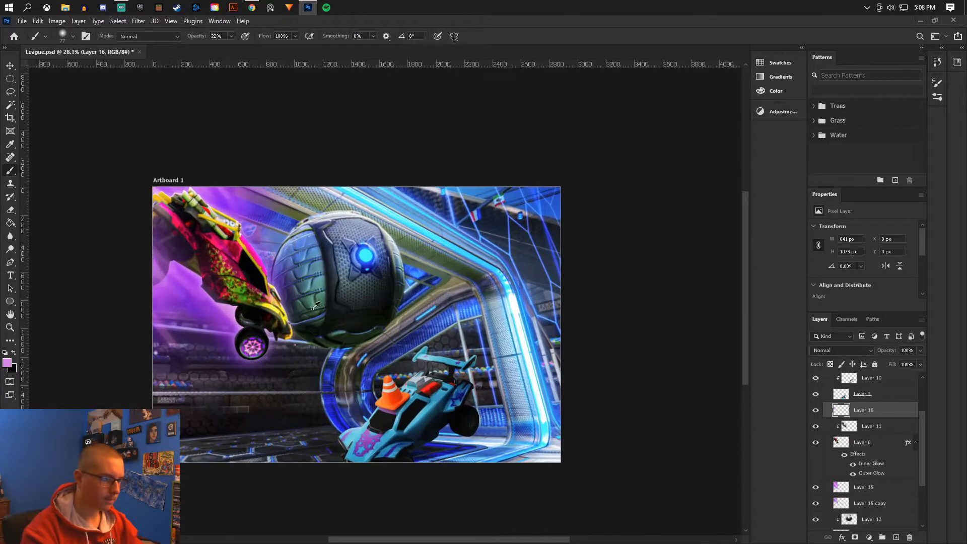
Set the brush size to 417 px and add a new layer above Layer 15.
click(73, 37)
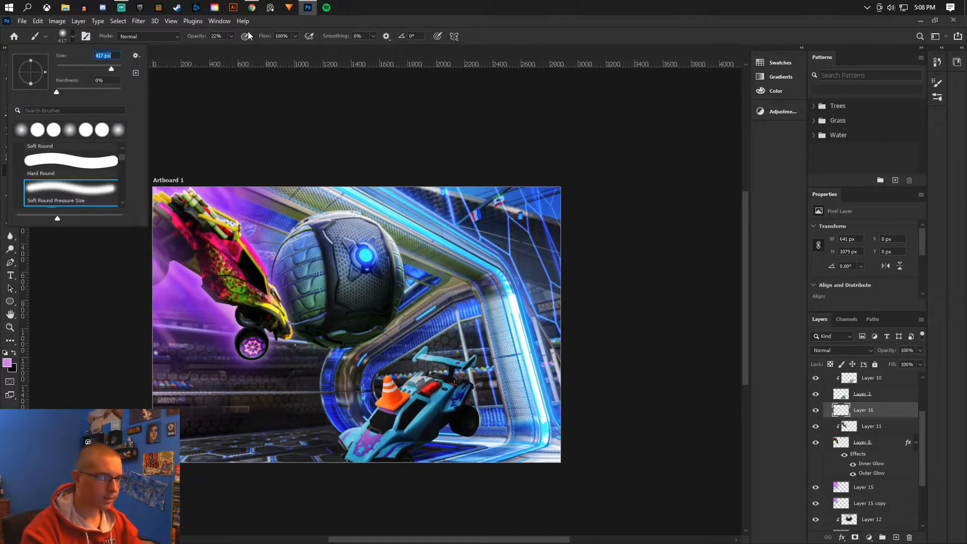
key(Return)
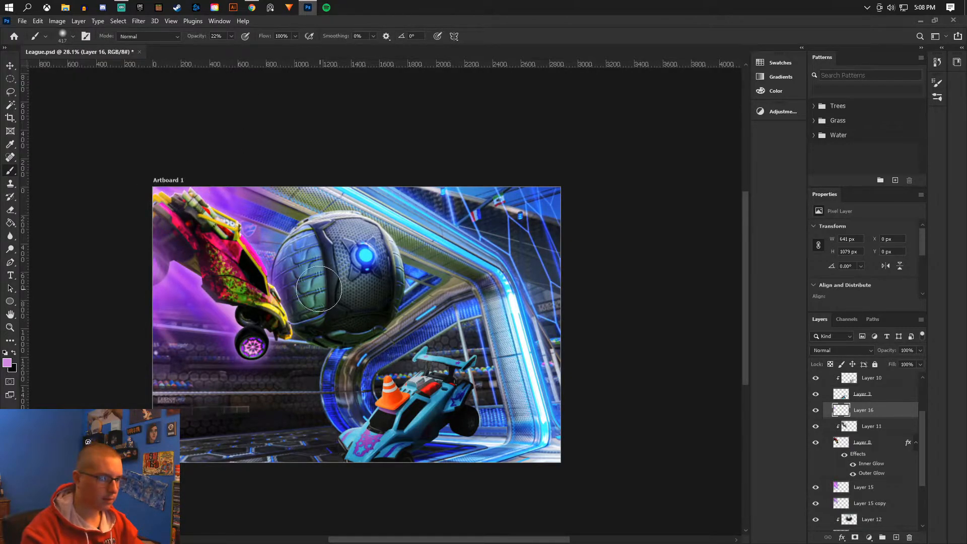
scroll(319, 289, down, 2)
scroll(297, 287, up, 3)
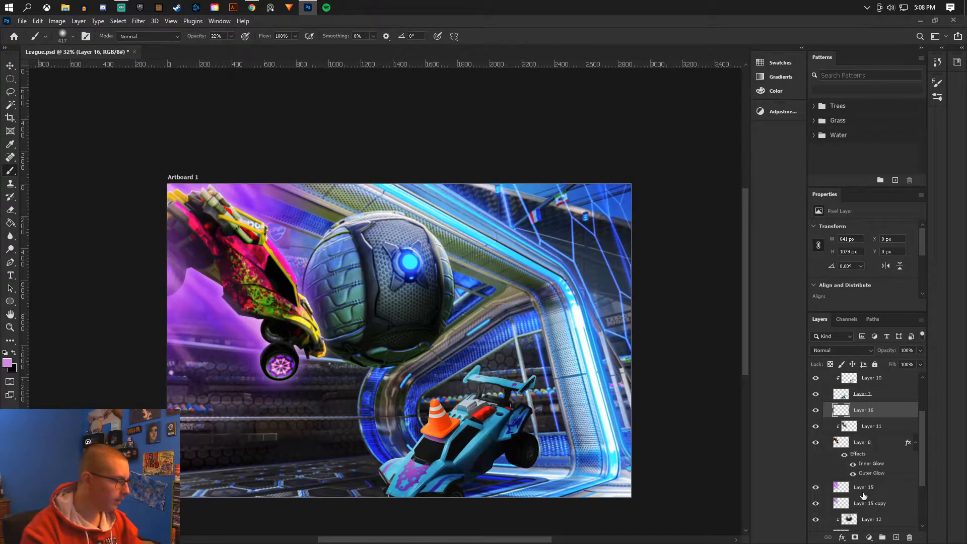
click(864, 493)
click(895, 538)
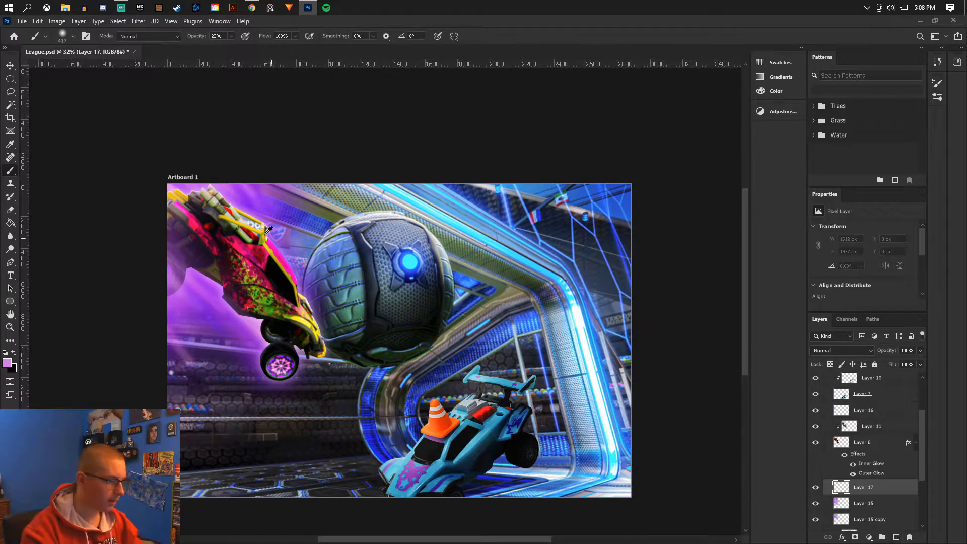
Sample white from the goal frame and paint a glow in the artboard's upper-left corner with a 69 px brush at 100% opacity.
scroll(275, 232, up, 2)
alt+click(712, 369)
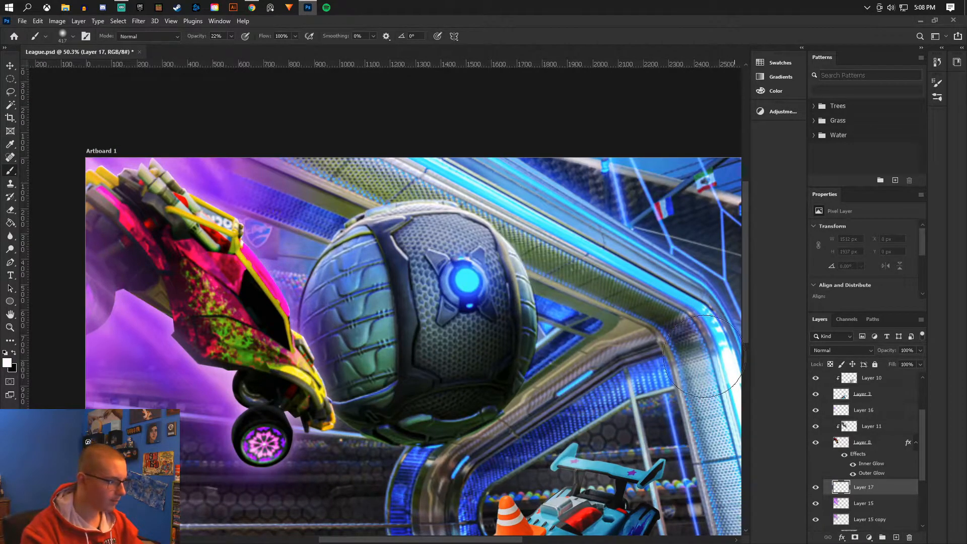
click(73, 36)
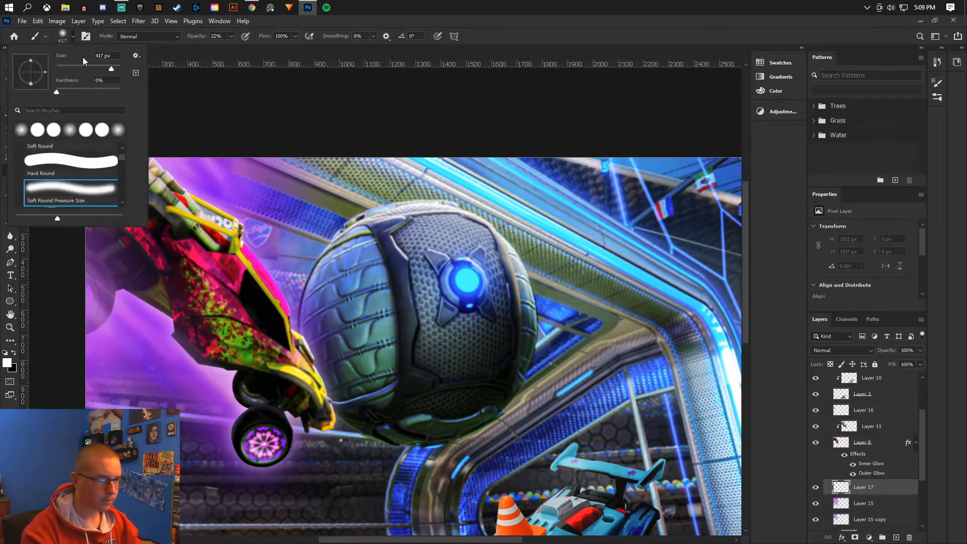
click(230, 37)
drag(243, 48, 333, 27)
scroll(38, 156, up, 4)
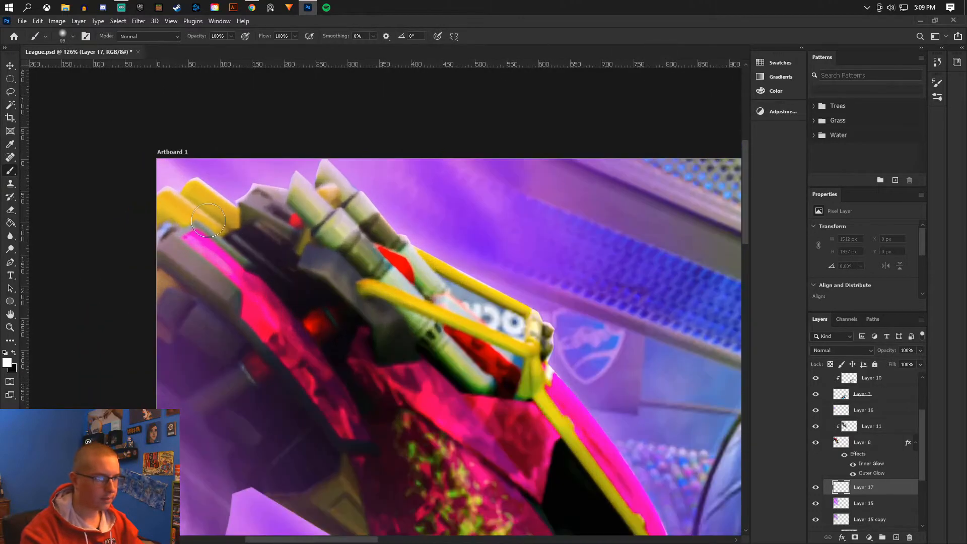
drag(195, 205, 103, 136)
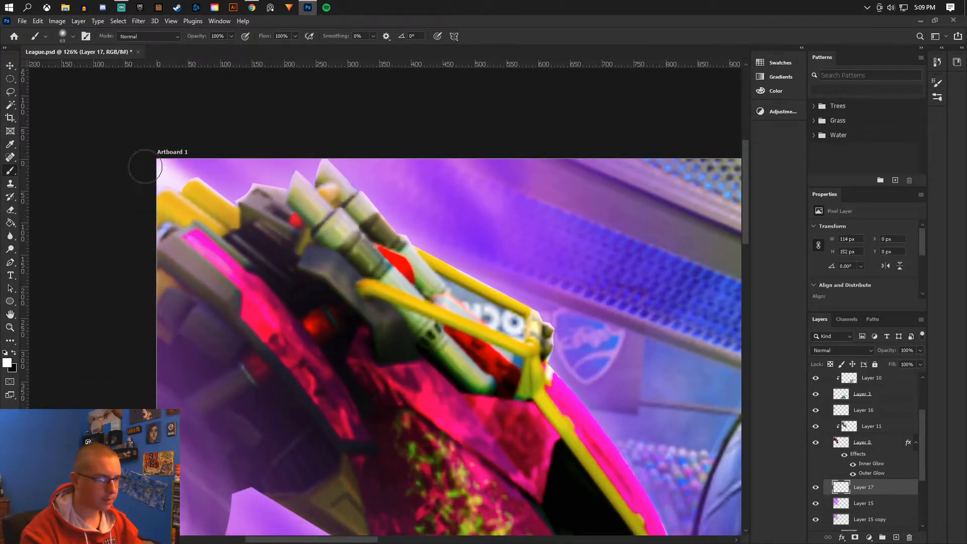
Lower the opacity of the white glow on Layer 17 to about 73% and save the document.
scroll(219, 188, down, 4)
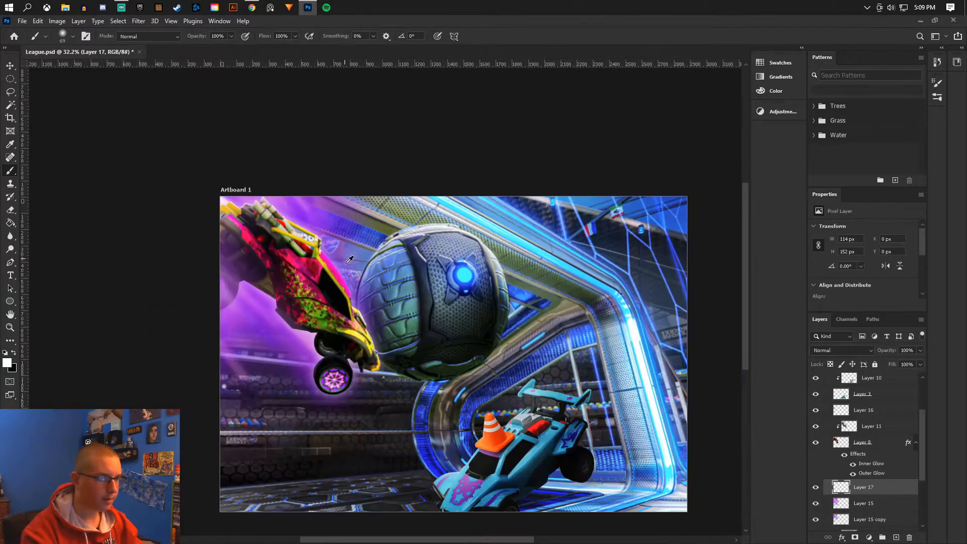
scroll(348, 254, down, 2)
scroll(301, 244, up, 3)
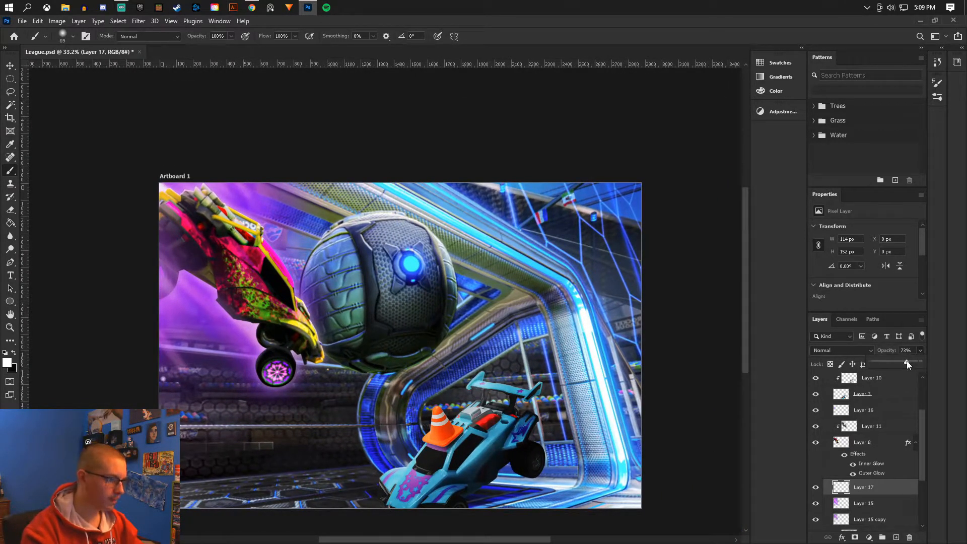
click(884, 484)
click(882, 443)
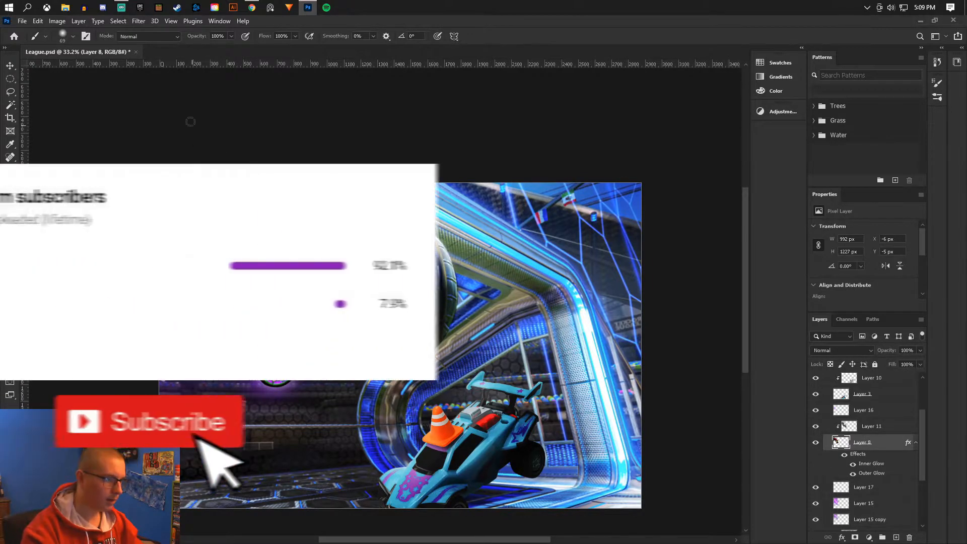
click(23, 21)
click(32, 133)
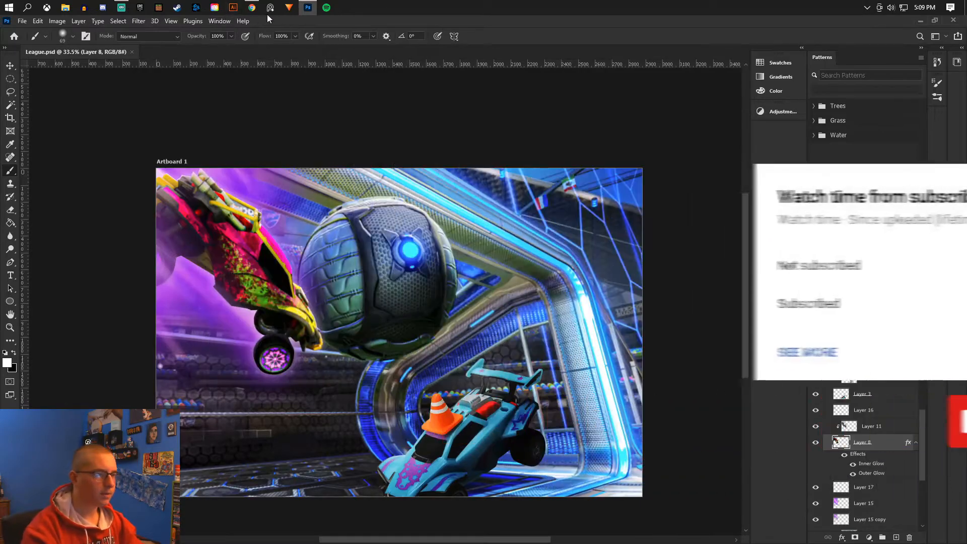
Switch to the browser and search Google for "particles" in a new tab.
click(252, 7)
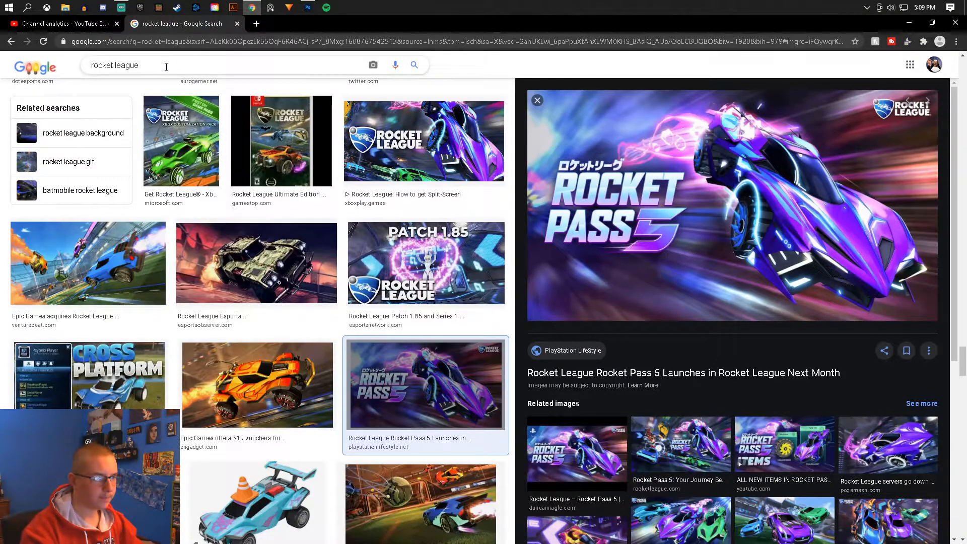
click(257, 23)
text(goog)
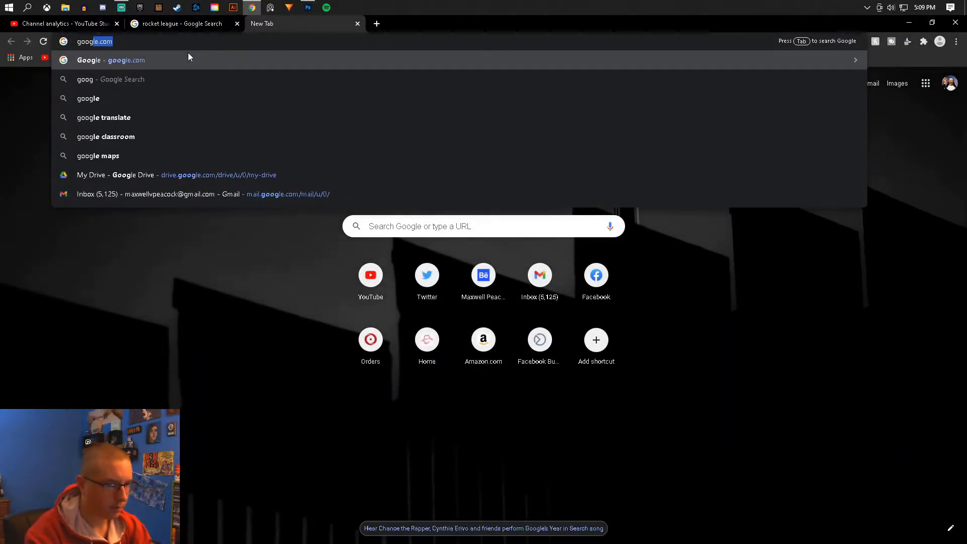
key(Return)
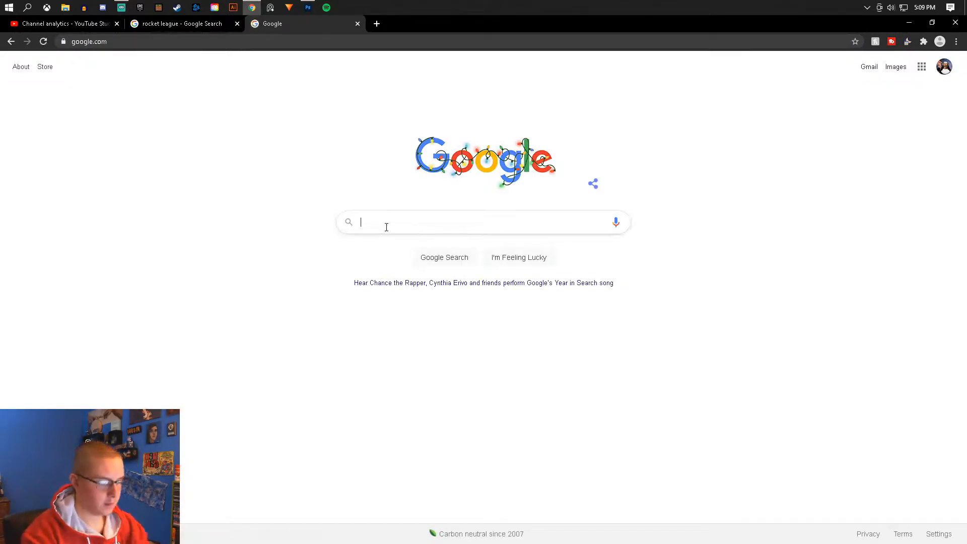
text(particles)
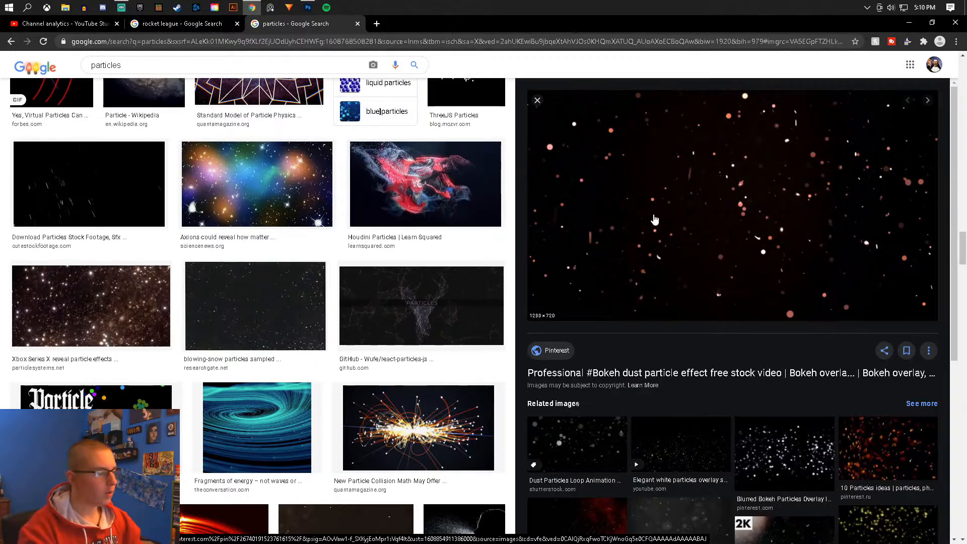
Copy the Bokeh dust particle image from the search results and return to Photoshop.
right_click(655, 220)
click(705, 313)
click(307, 7)
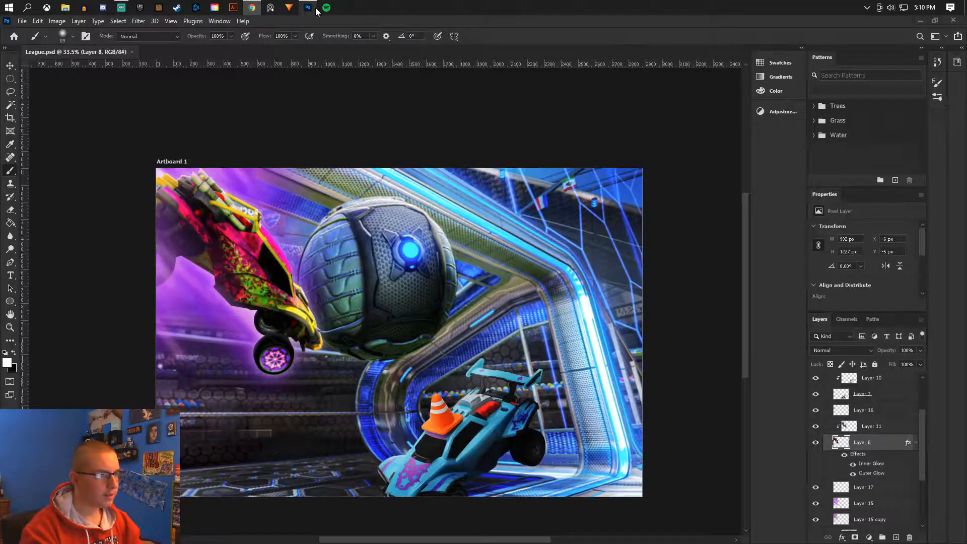
Paste the copied dust particle image as a new layer directly above Layer 16.
click(867, 502)
click(865, 487)
click(864, 426)
click(849, 412)
key(ctrl+v)
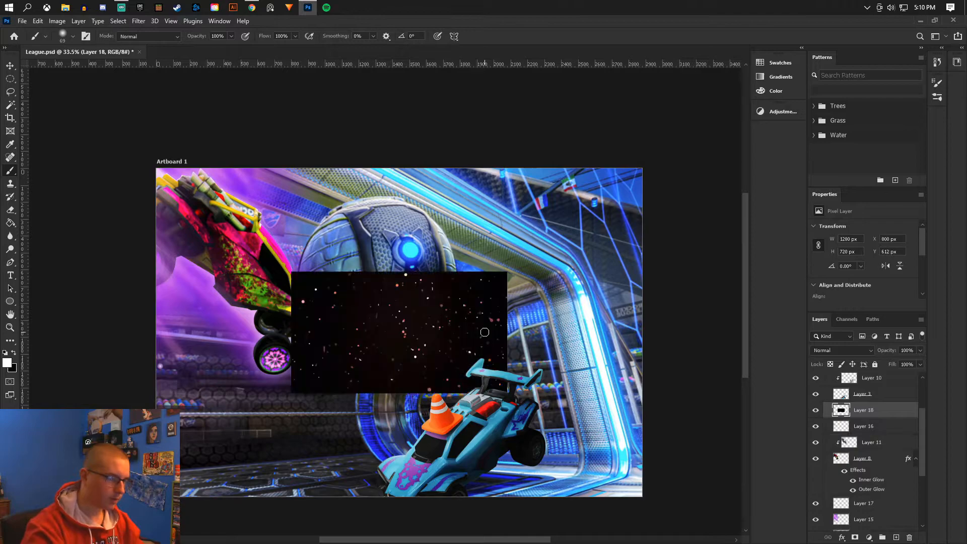
Scale the particle image to about 218% and position it over the purple glow and magenta car in the artboard's upper-left area.
key(ctrl+t)
drag(507, 272, 675, 177)
drag(604, 228, 352, 224)
drag(427, 171, 521, 143)
drag(412, 190, 314, 195)
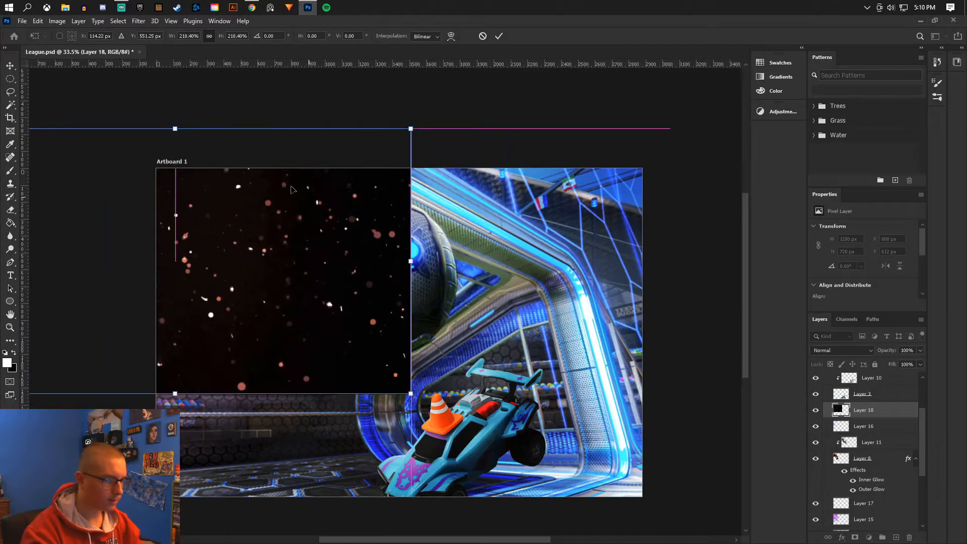
click(9, 70)
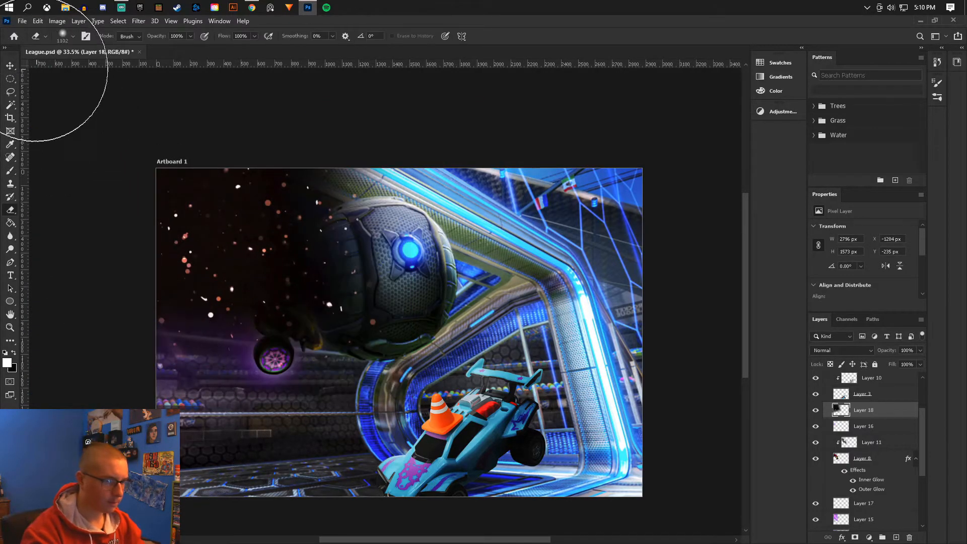
Shift the particle image's colour toward pink with a Hue/Saturation adjustment.
click(57, 21)
mouse_move(100, 47)
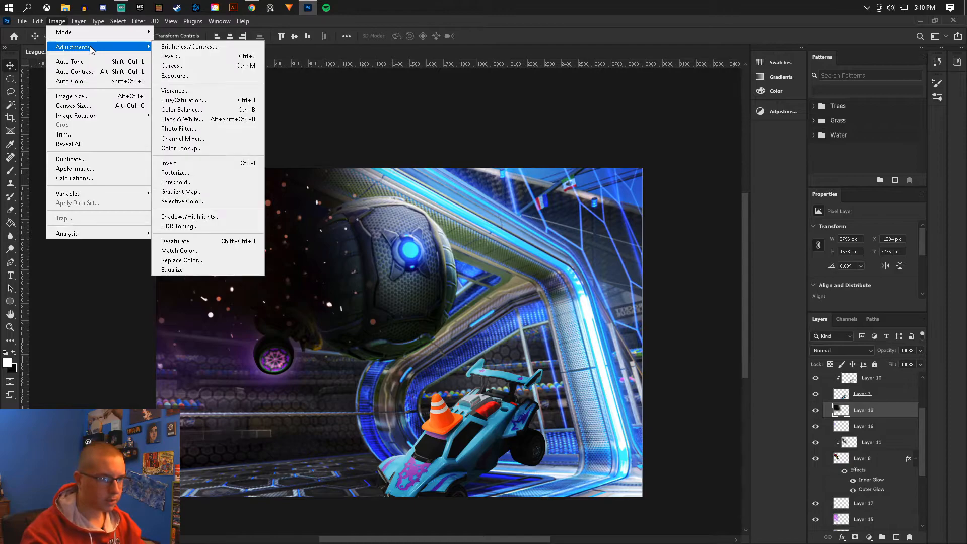
click(195, 100)
key(Escape)
Raise the particle image's brightness to about 40 with a Brightness/Contrast adjustment.
click(58, 21)
mouse_move(72, 47)
click(201, 47)
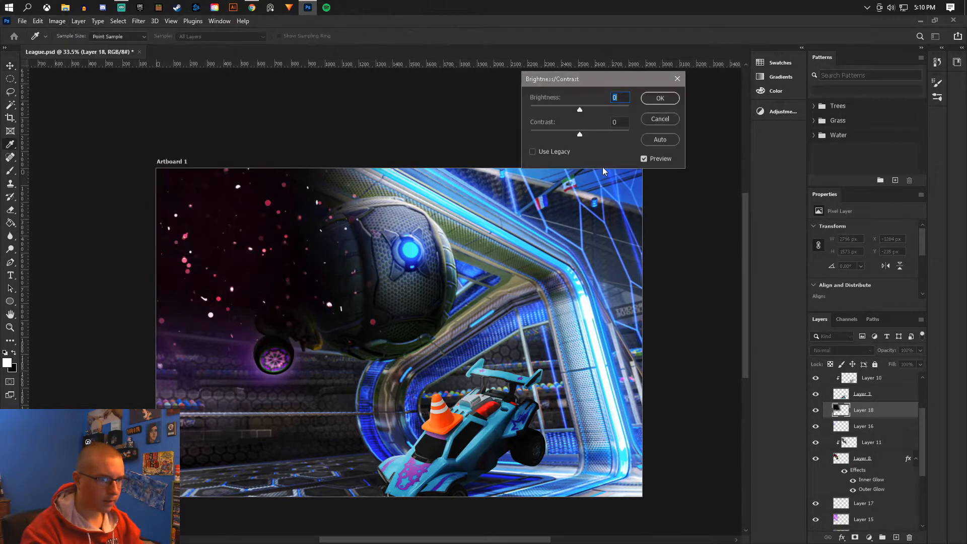
drag(582, 111, 584, 110)
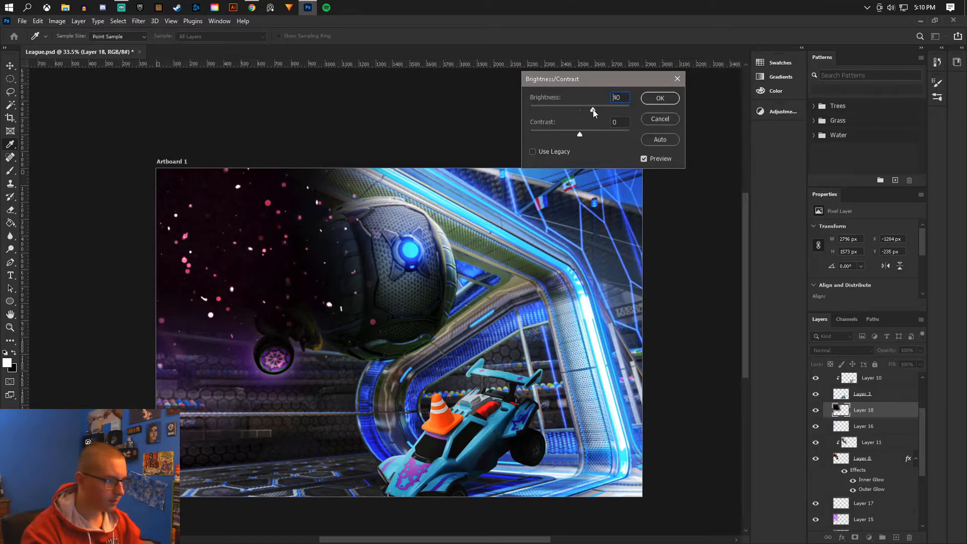
click(635, 137)
click(660, 97)
Set the particle layer's blend mode to Screen and save the document.
click(840, 350)
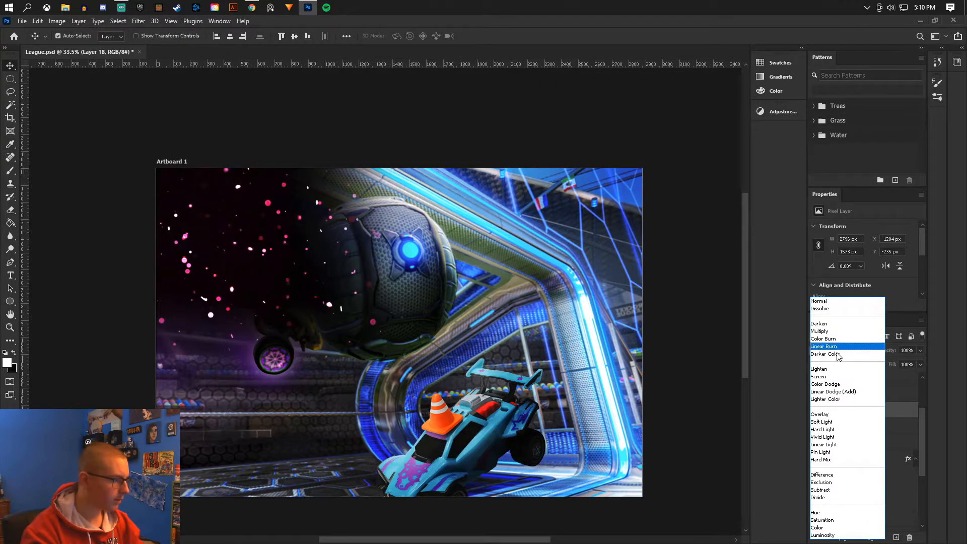
click(821, 376)
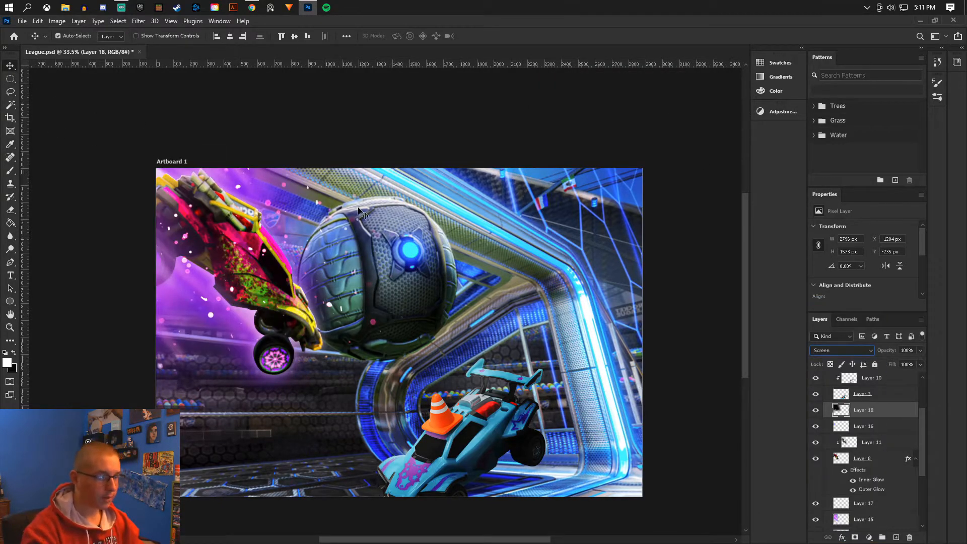
click(23, 21)
click(31, 132)
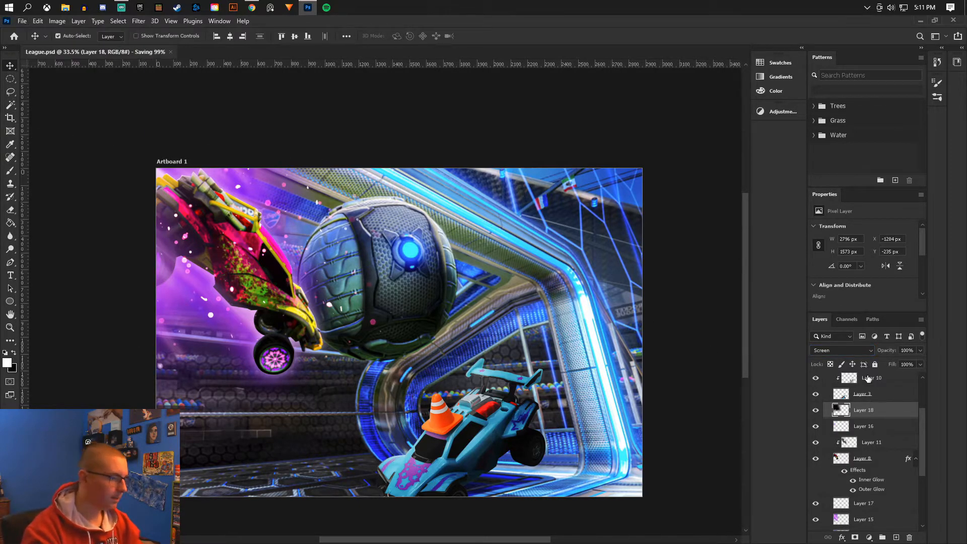
Duplicate the particle layer below Layer 18 and scale the copy to about 71% over the magenta car.
drag(881, 414, 885, 423)
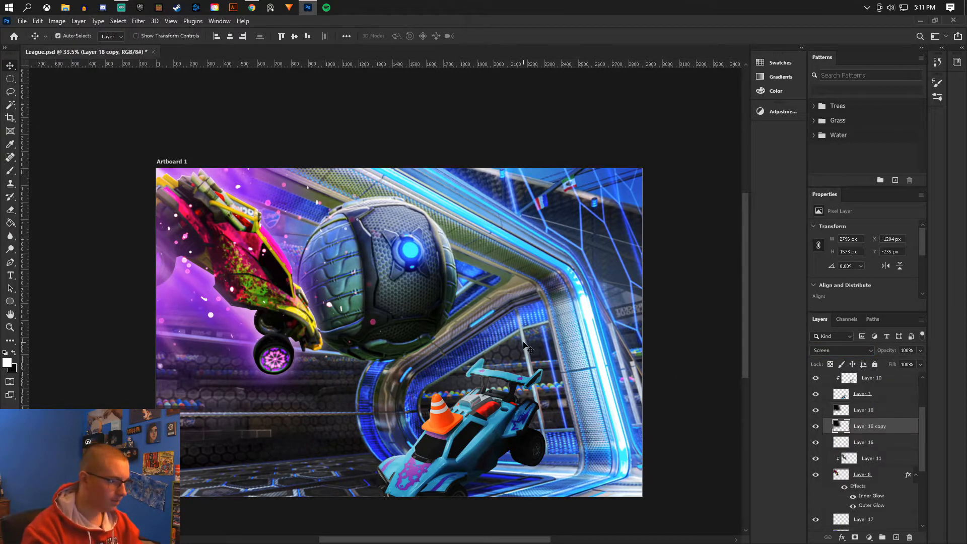
key(ctrl+t)
drag(411, 393, 278, 319)
drag(229, 271, 251, 294)
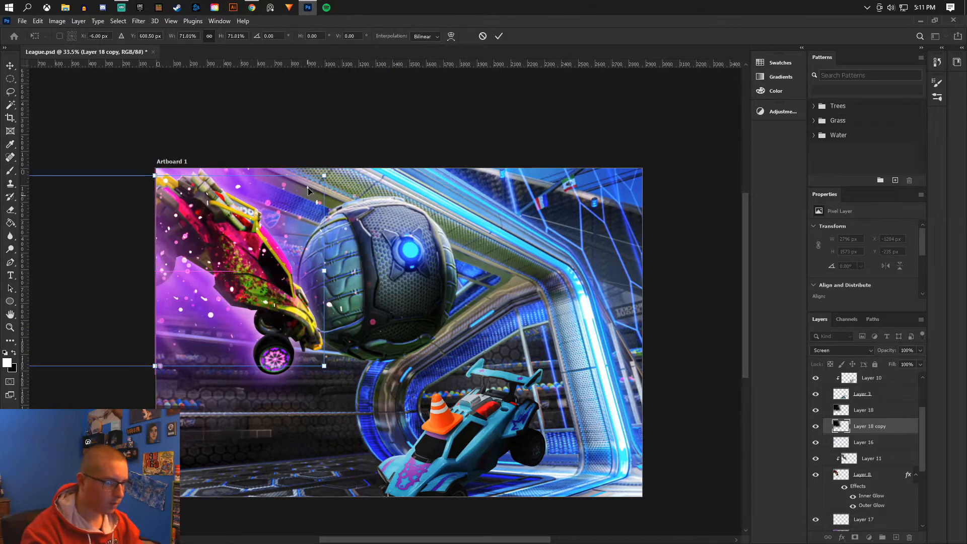
click(9, 66)
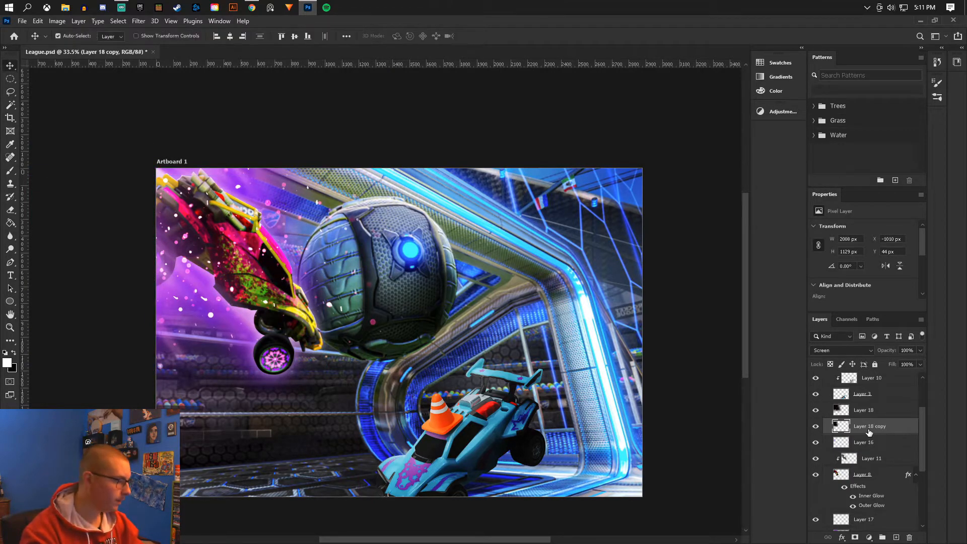
Move the particle copy beneath the magenta car's Layer 8 and lower its opacity to 40%.
drag(879, 505, 879, 508)
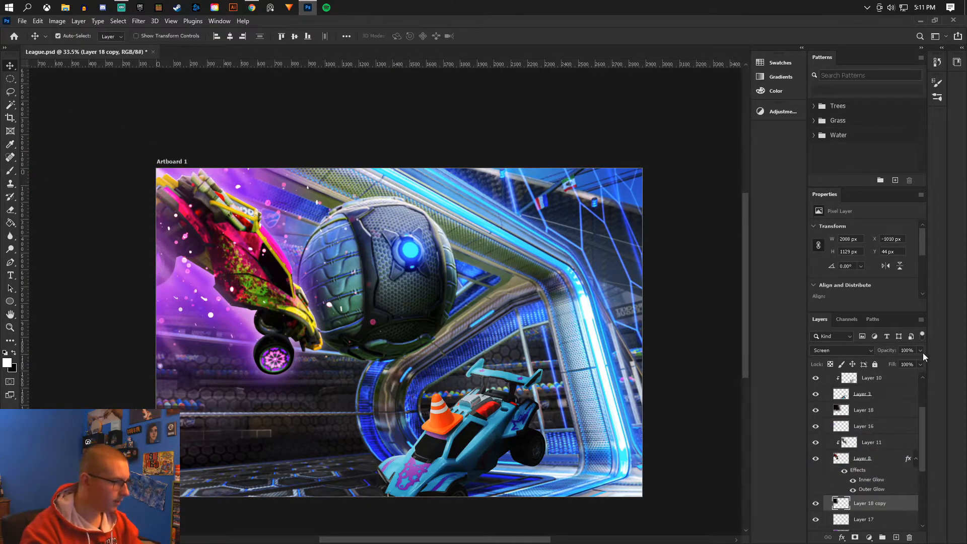
drag(896, 363, 892, 363)
scroll(595, 378, down, 7)
scroll(649, 423, up, 5)
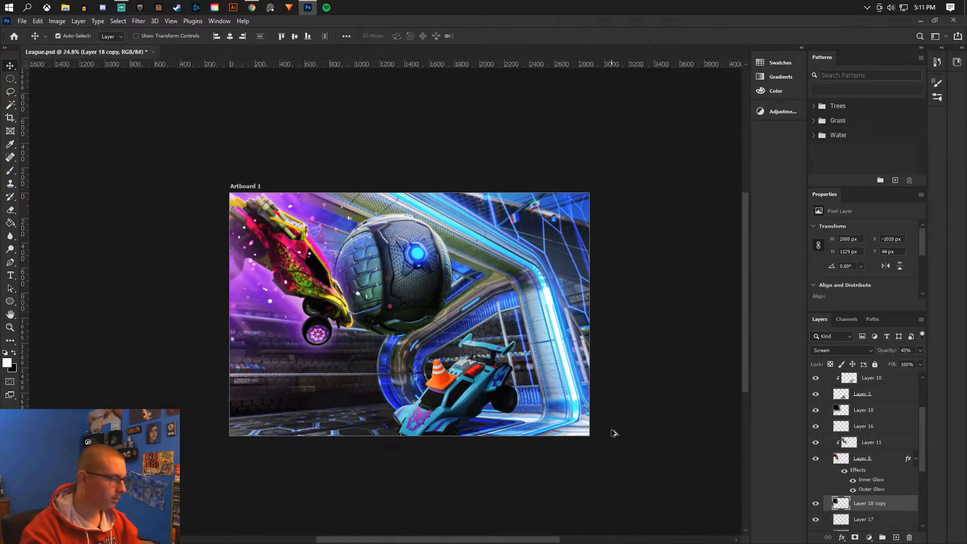
scroll(630, 378, down, 6)
scroll(601, 410, up, 5)
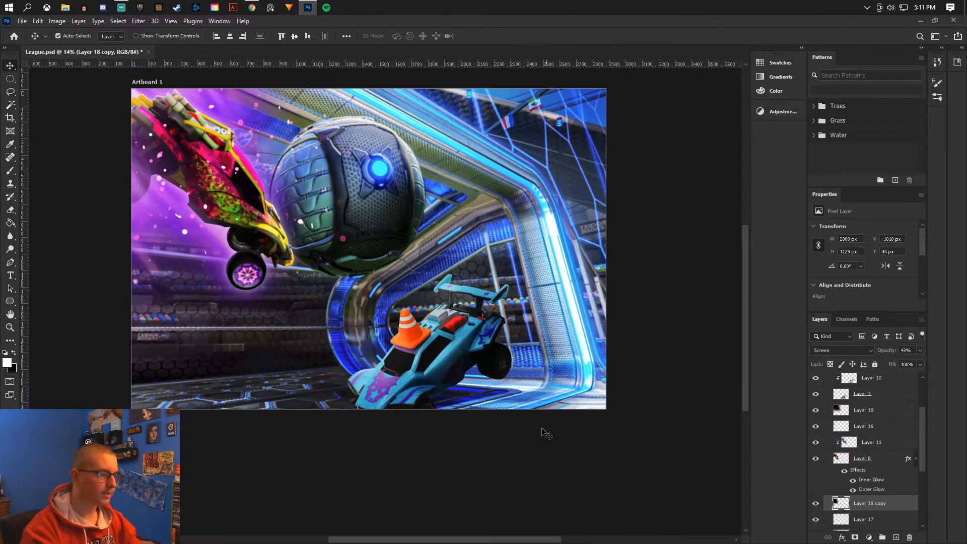
Switch to the Brush tool and enlarge the soft round brush to about 511 px.
click(10, 171)
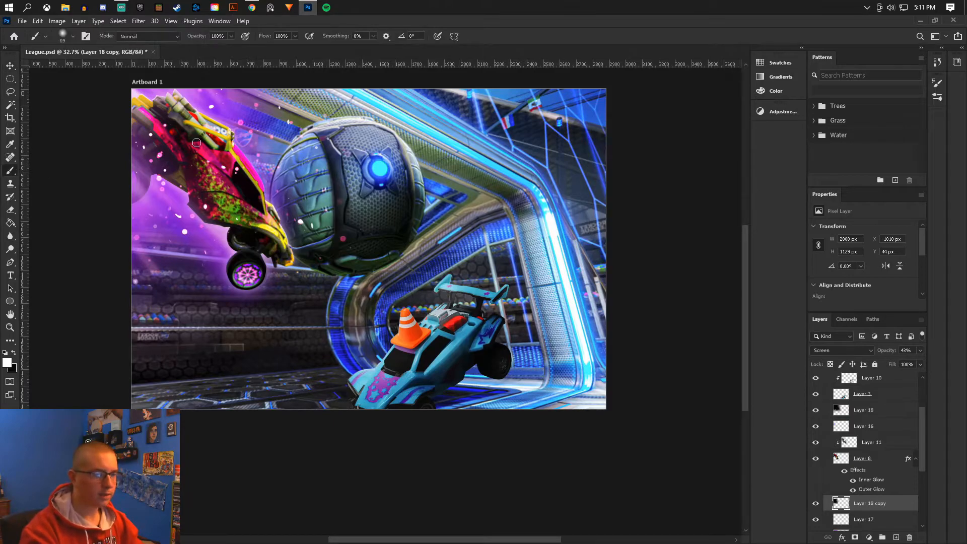
click(73, 37)
click(113, 68)
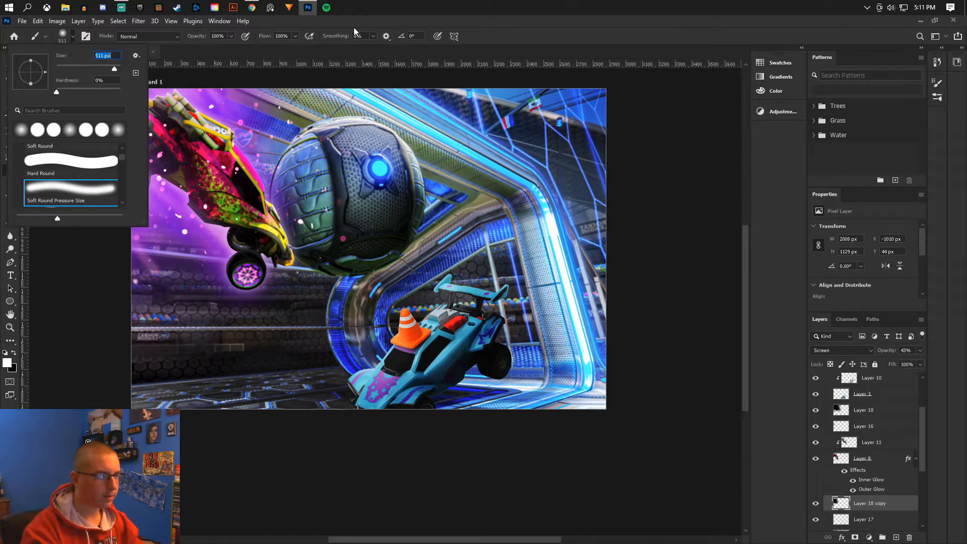
click(116, 69)
click(292, 23)
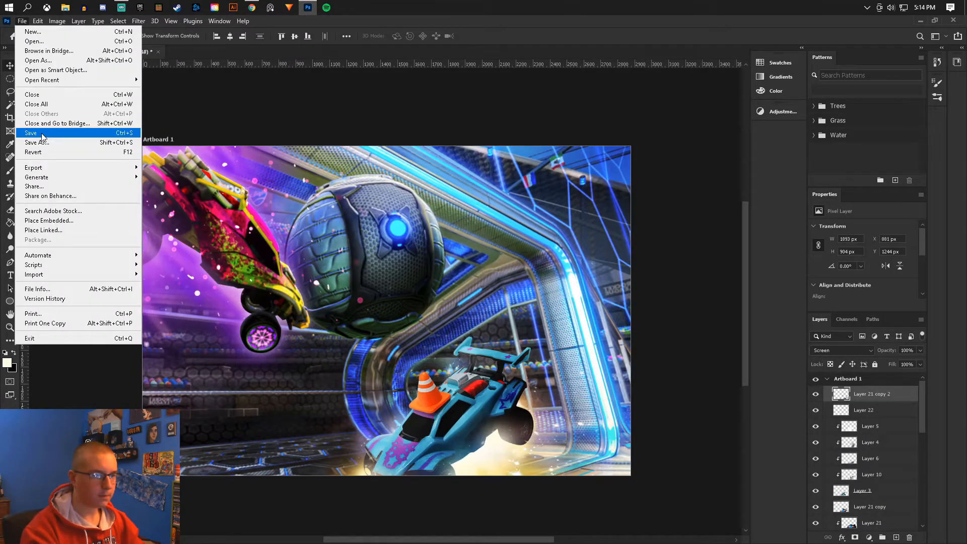
Save the document and check the whole composition.
click(43, 136)
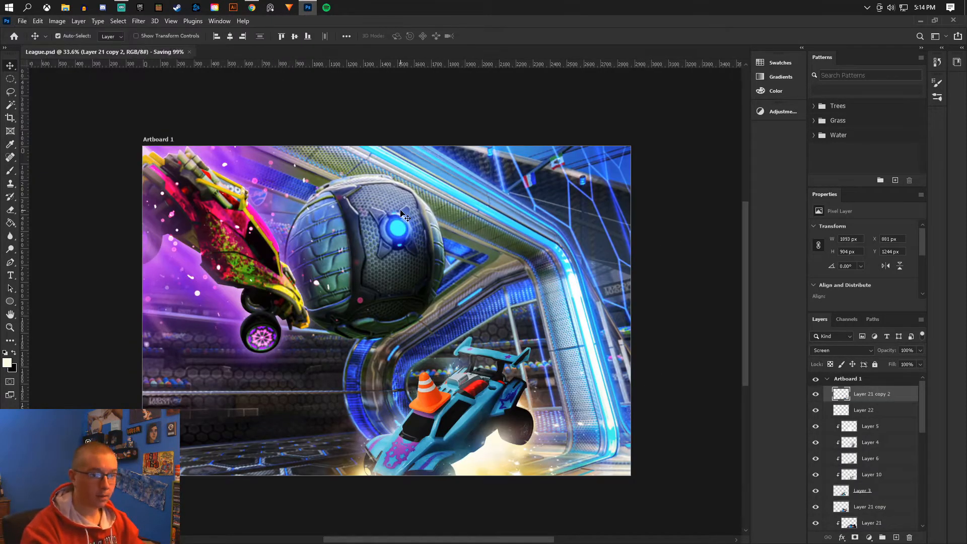
scroll(325, 241, down, 5)
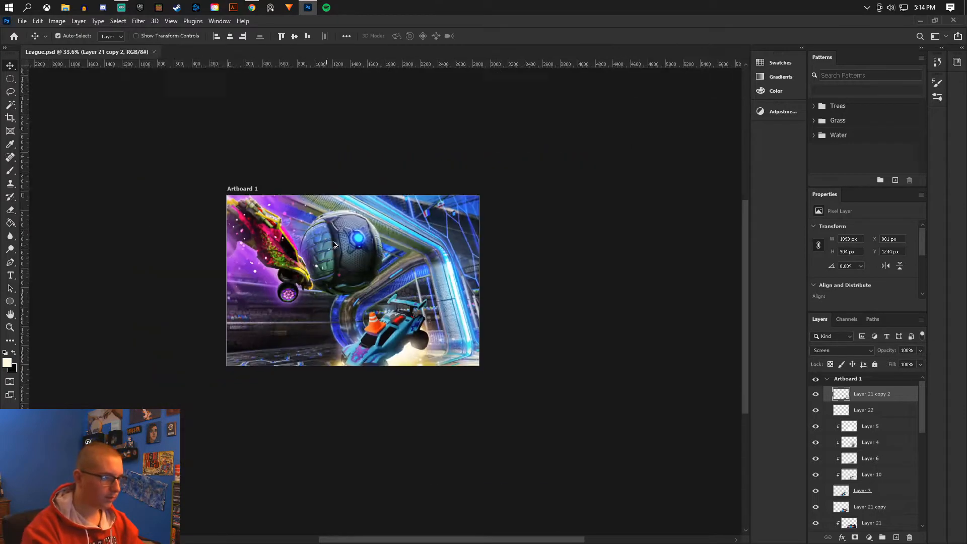
scroll(351, 267, up, 5)
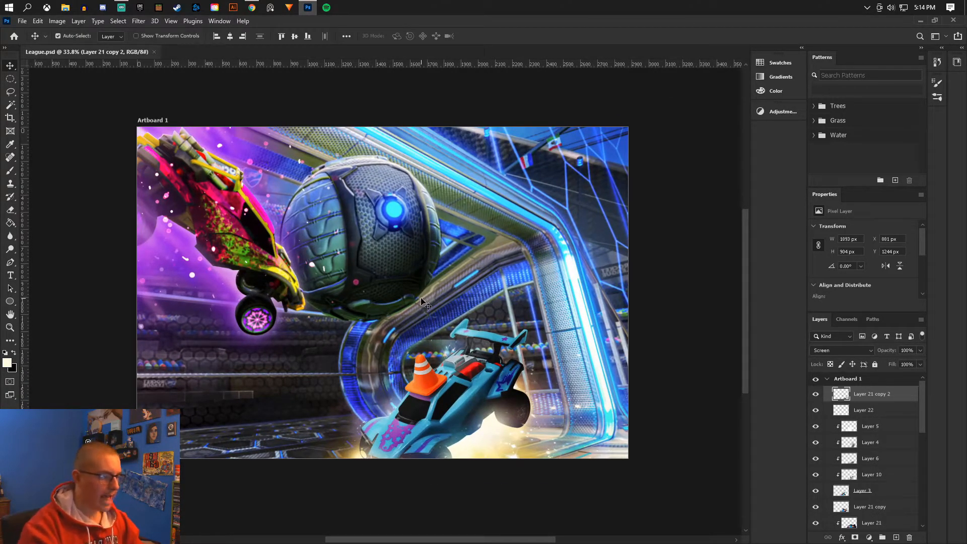
scroll(433, 290, down, 3)
scroll(491, 285, up, 3)
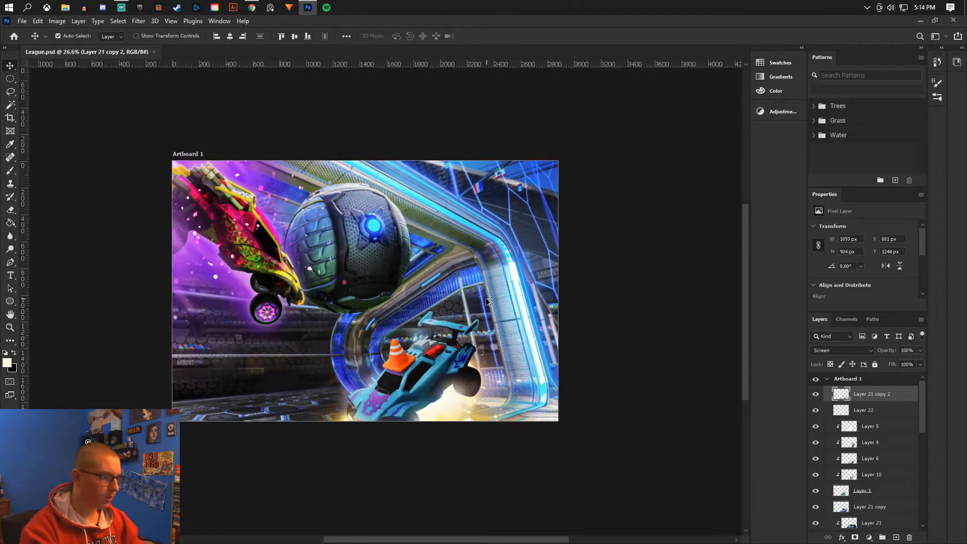
Add a new layer above Layer 13 and clip it to the arena background in Layer 2.
scroll(879, 437, down, 8)
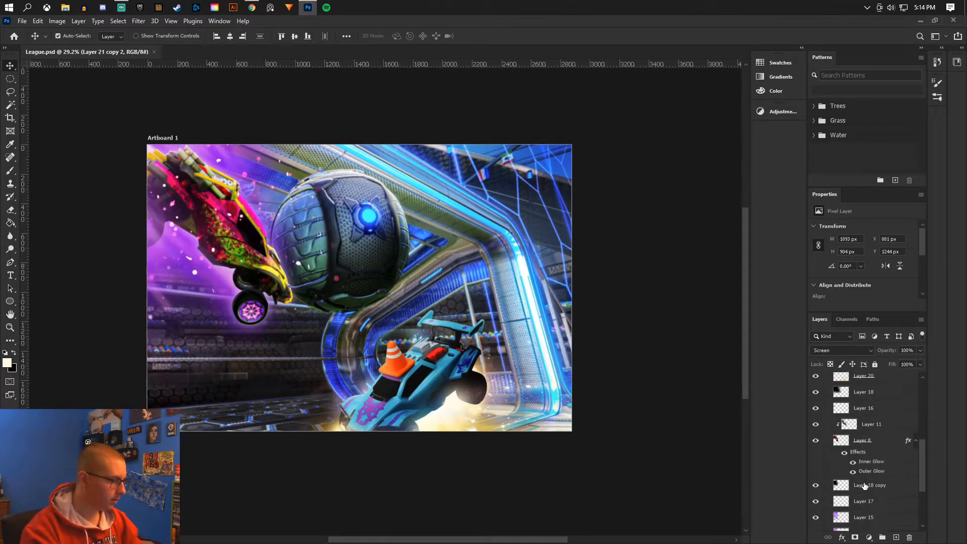
click(876, 477)
click(896, 537)
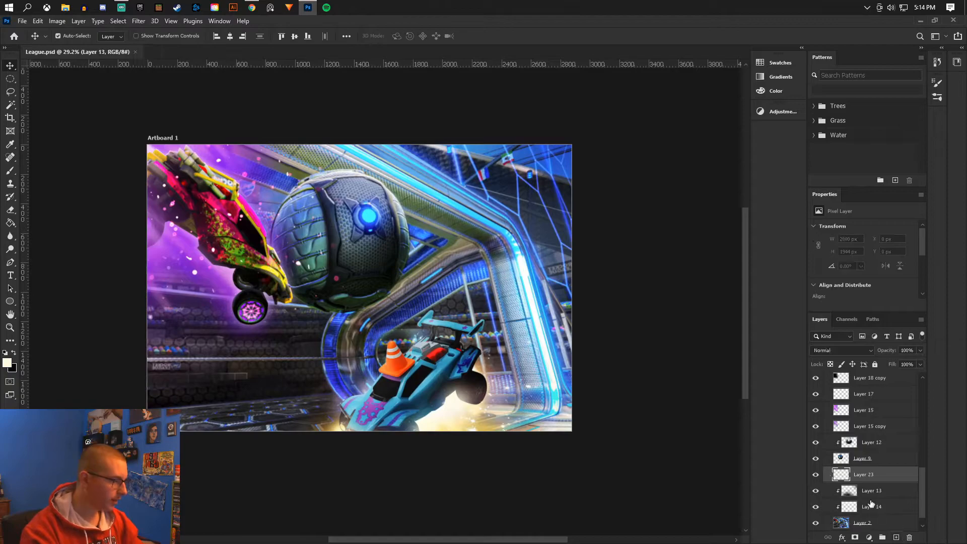
alt+click(862, 482)
scroll(541, 345, down, 5)
scroll(675, 334, up, 2)
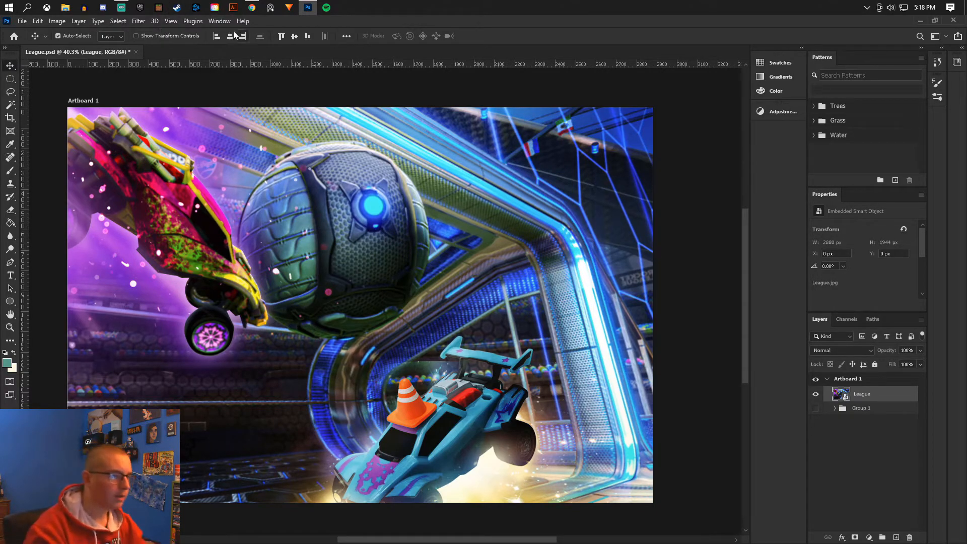
Apply the Camera Raw Filter to the League smart object to regrade the artwork's colours.
click(135, 21)
click(151, 21)
click(141, 21)
click(182, 96)
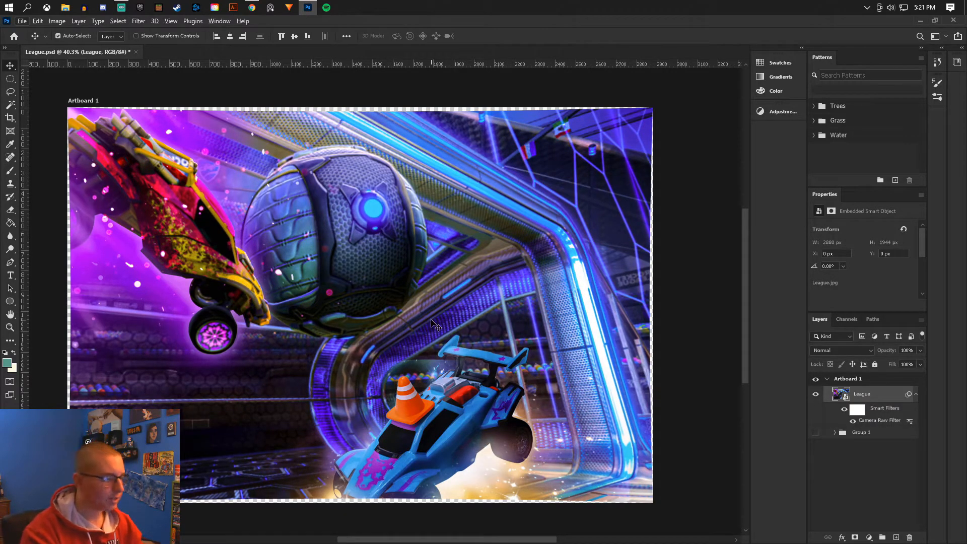
Create a new 1920 x 1080 px document at 72 ppi with an artboard and transparent background.
scroll(390, 343, up, 2)
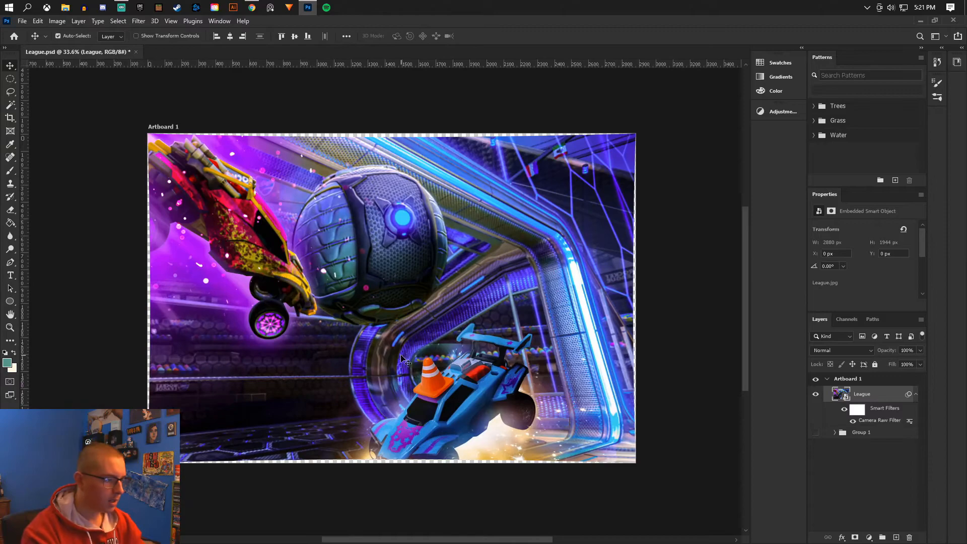
scroll(317, 296, up, 2)
scroll(352, 282, down, 3)
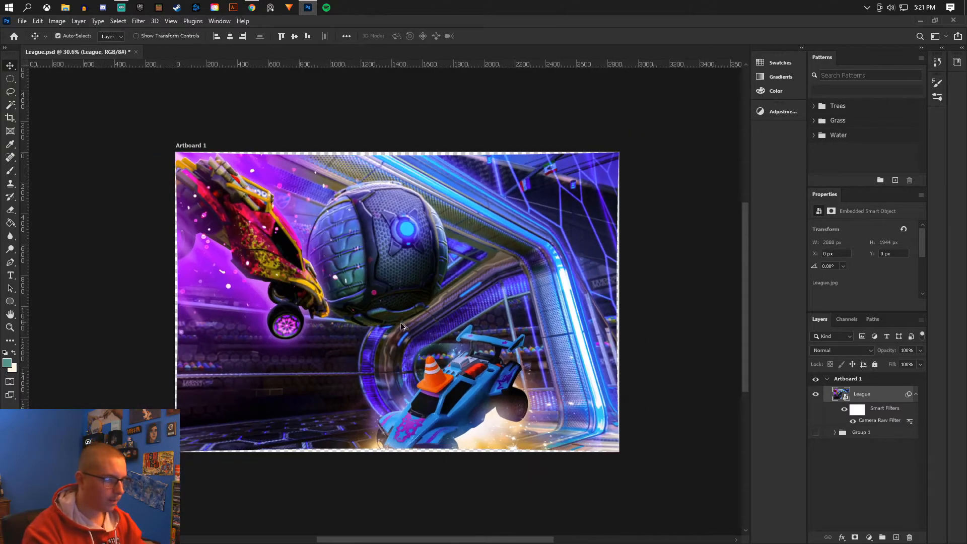
scroll(433, 302, up, 2)
click(22, 21)
click(30, 31)
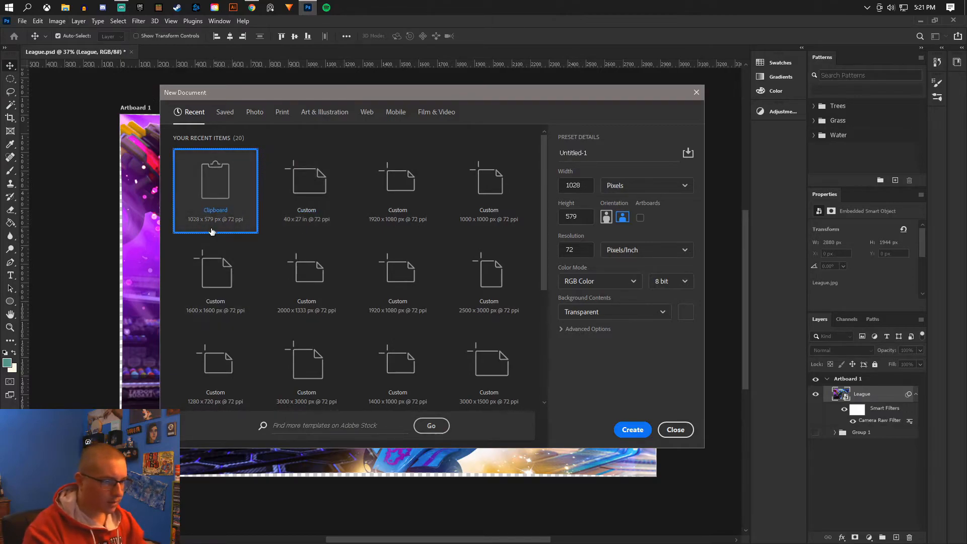
click(373, 216)
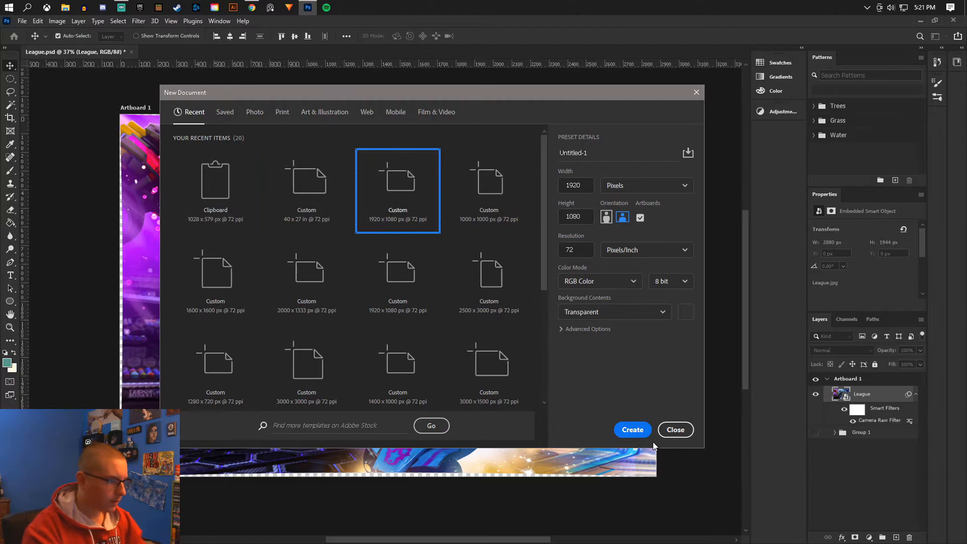
click(634, 432)
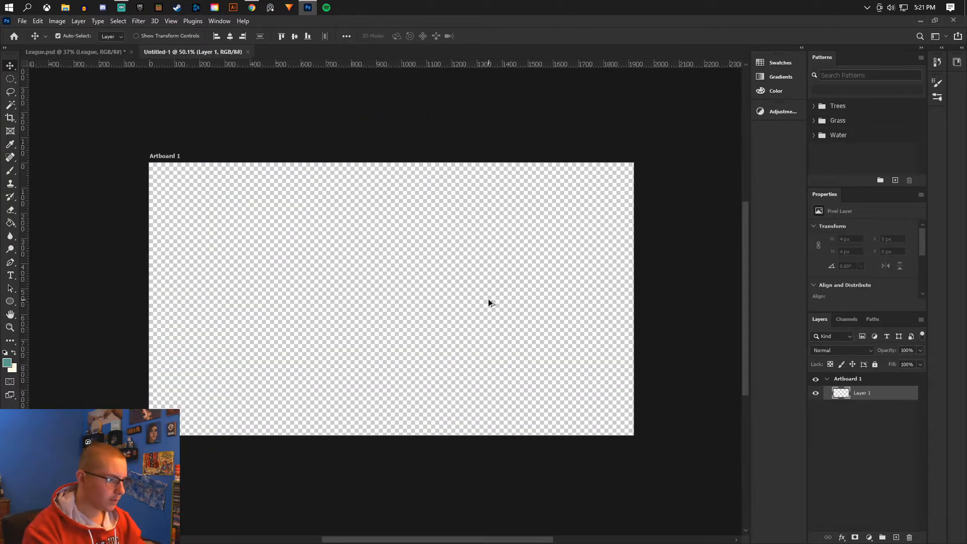
Copy the filtered League smart object into the new 1920 x 1080 document, scale it down, and rotate it to -3.59° across the artboard.
click(125, 53)
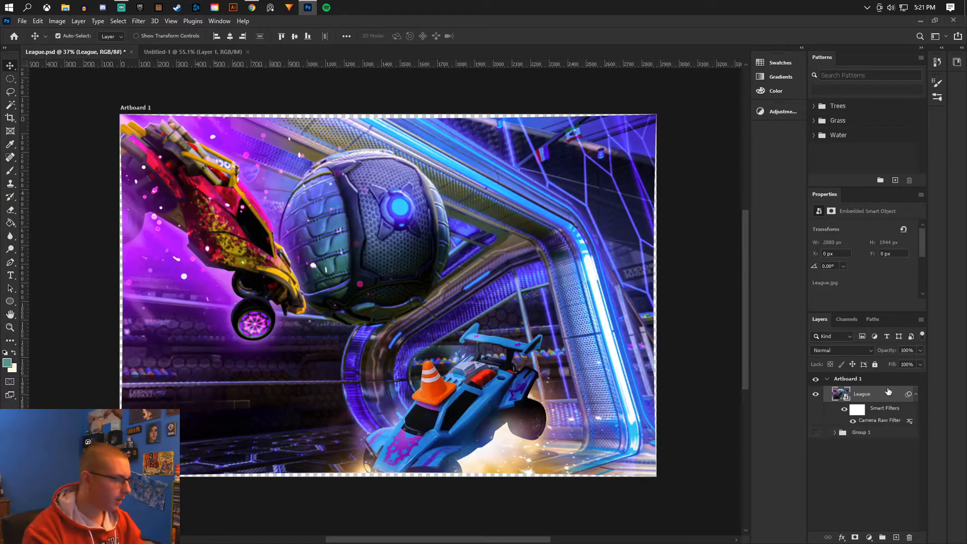
drag(873, 398, 383, 280)
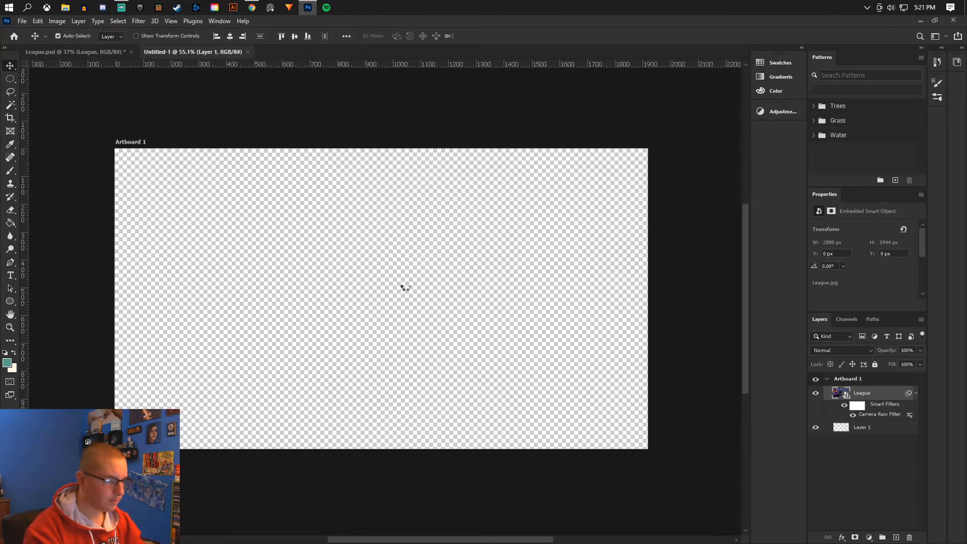
key(ctrl+t)
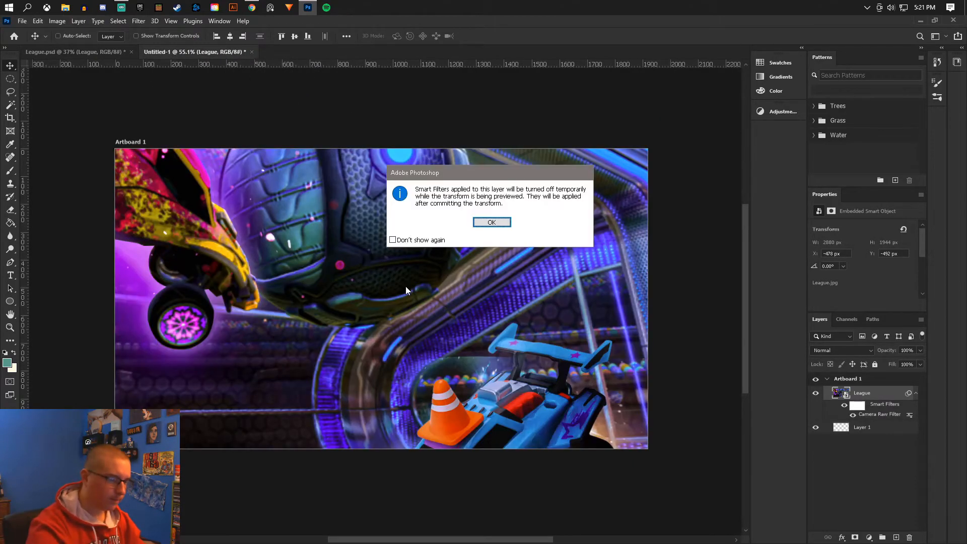
click(481, 220)
key(ctrl+0)
scroll(497, 258, up, 2)
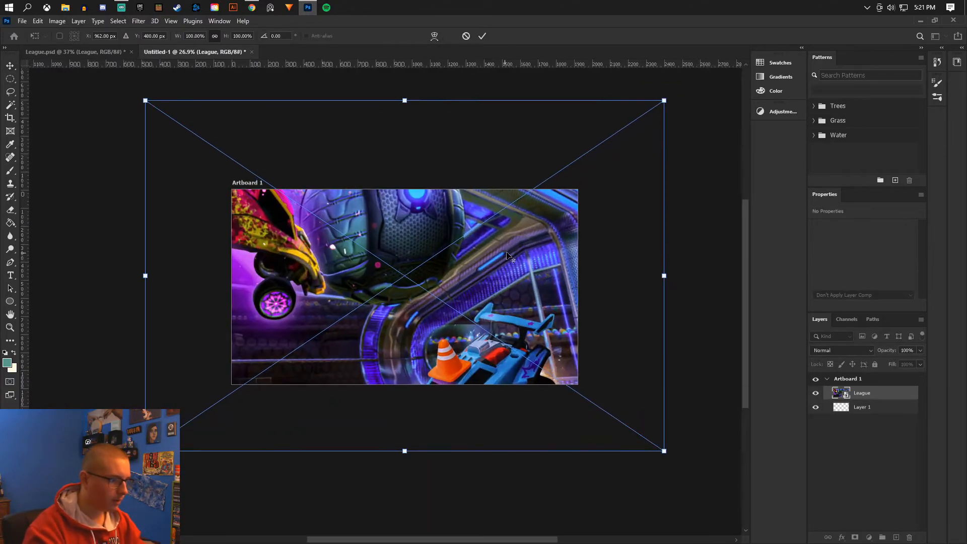
drag(160, 116, 312, 219)
drag(422, 253, 354, 225)
drag(622, 183, 611, 158)
mouse_move(541, 241)
mouse_down()
mouse_move(528, 235)
mouse_move(535, 223)
mouse_up()
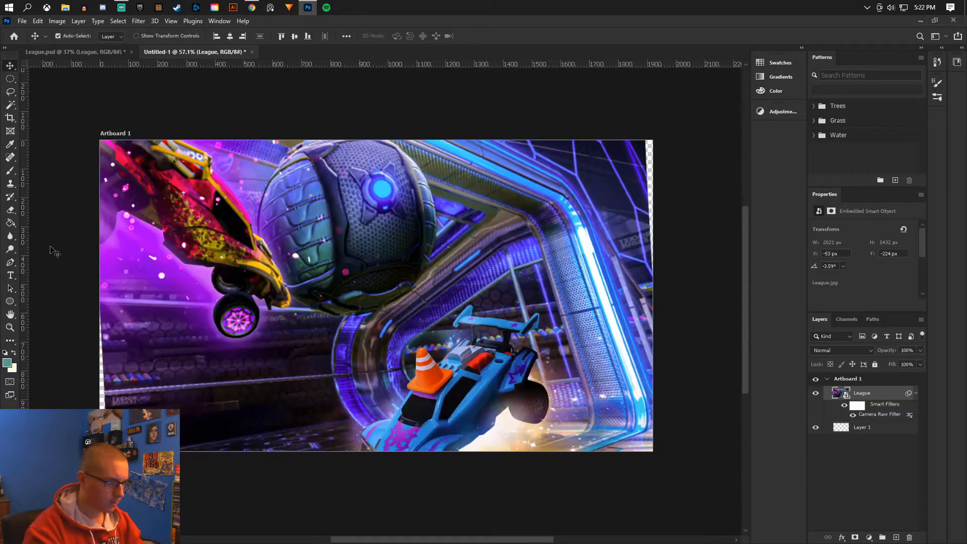
Fill Layer 1 beneath the artwork with a near-black colour to cover the transparent gaps at the artboard's edges.
click(10, 171)
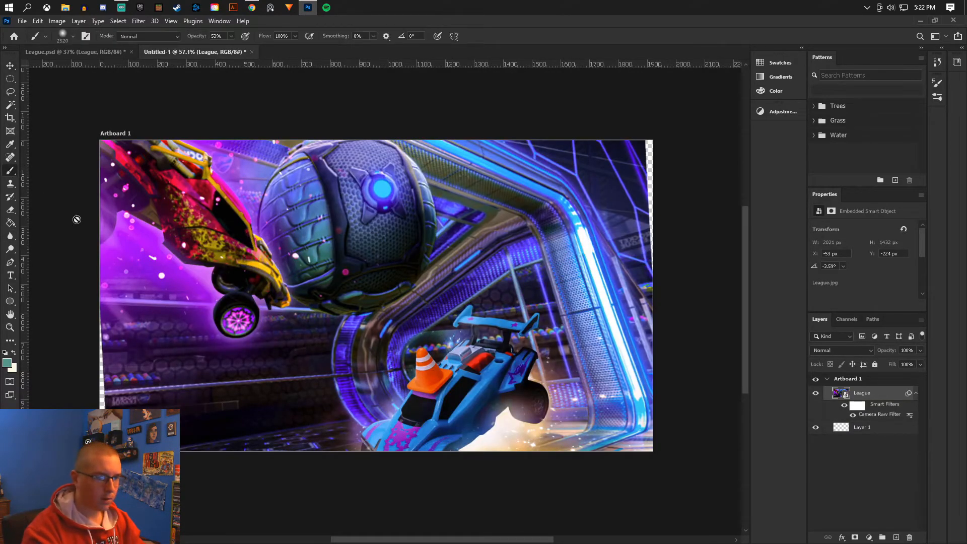
click(877, 432)
click(10, 222)
key(d)
click(182, 387)
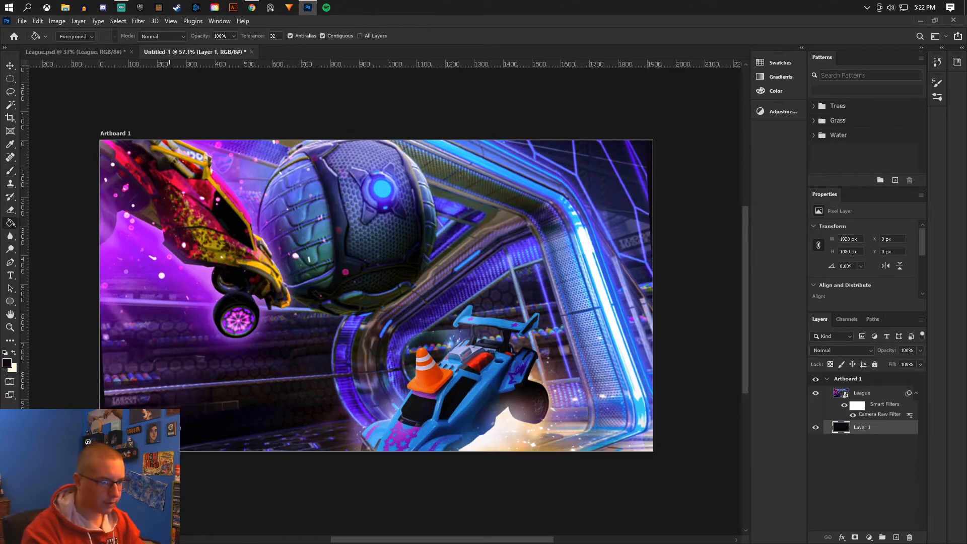
Add a layer above League and darken the artwork's lower-left corner with a soft 124 px near-black brush at 53% opacity.
click(19, 168)
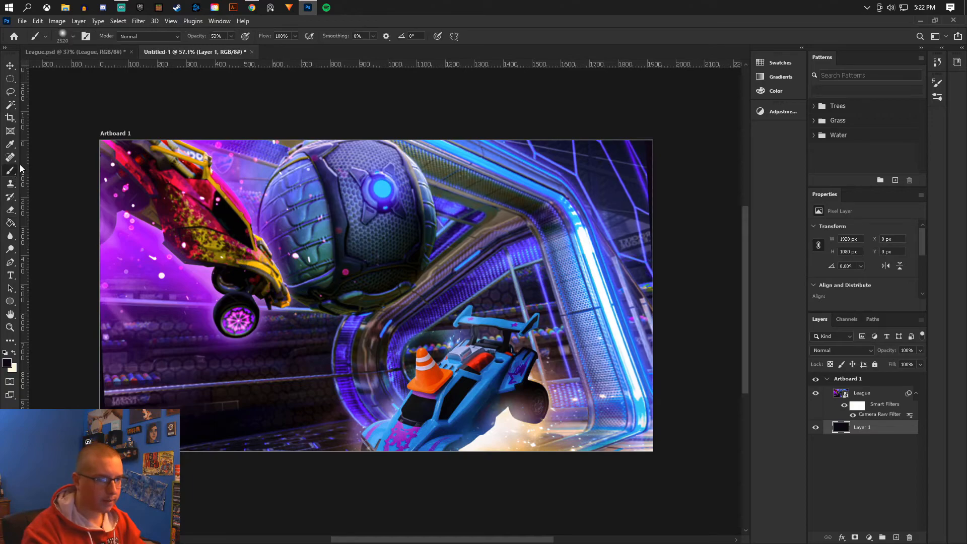
click(68, 33)
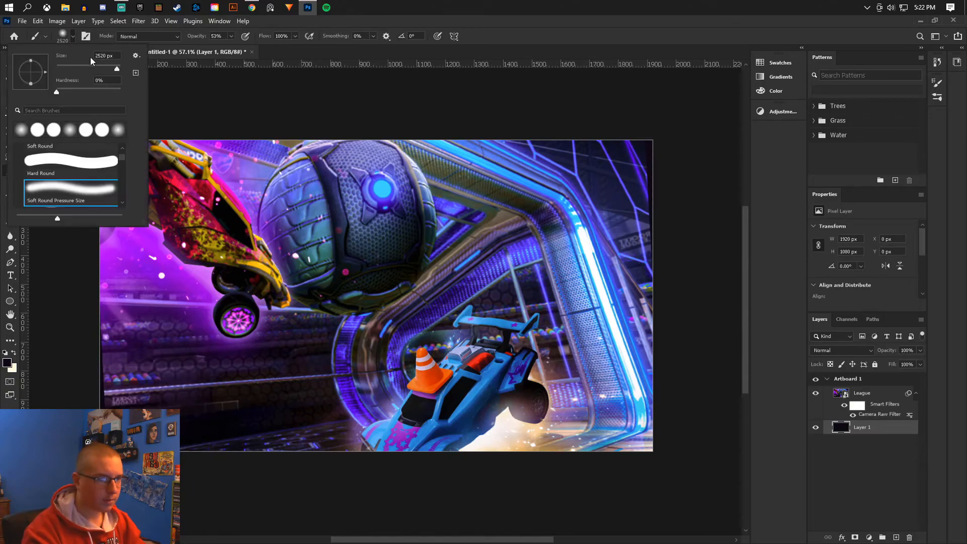
click(878, 416)
click(896, 539)
scroll(655, 241, down, 3)
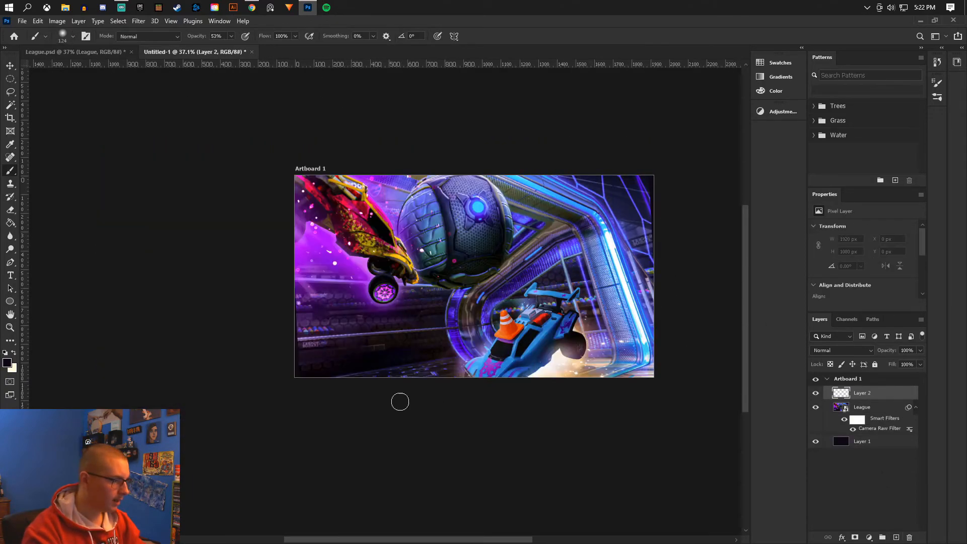
drag(294, 367, 302, 369)
drag(289, 319, 307, 369)
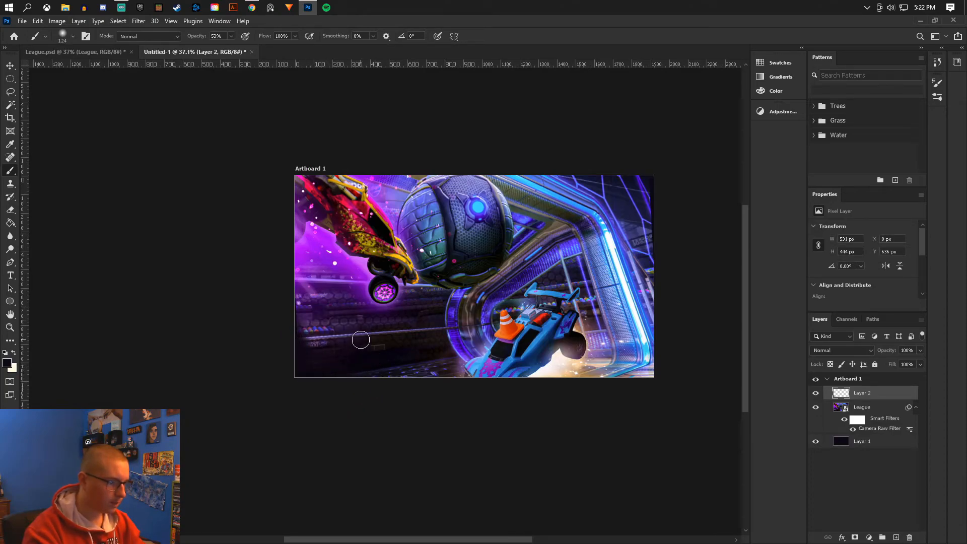
Paint near-black along the artwork's upper-right edge to blend it into the background.
scroll(657, 235, up, 3)
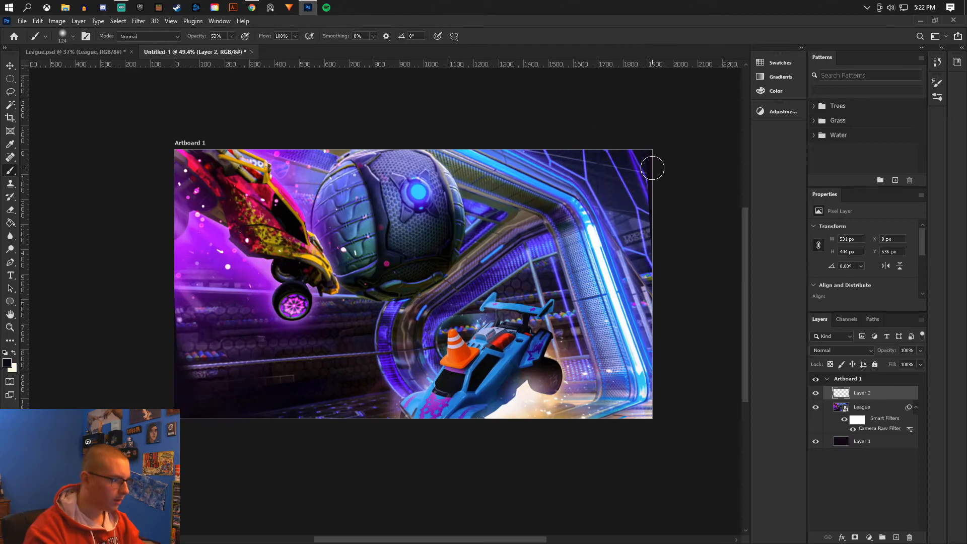
drag(649, 156, 662, 256)
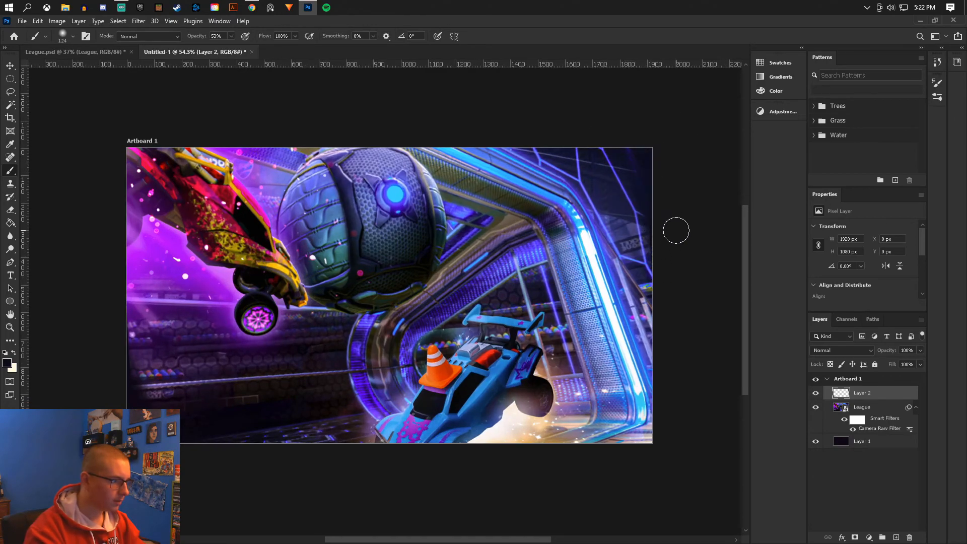
scroll(676, 230, down, 3)
scroll(675, 241, up, 3)
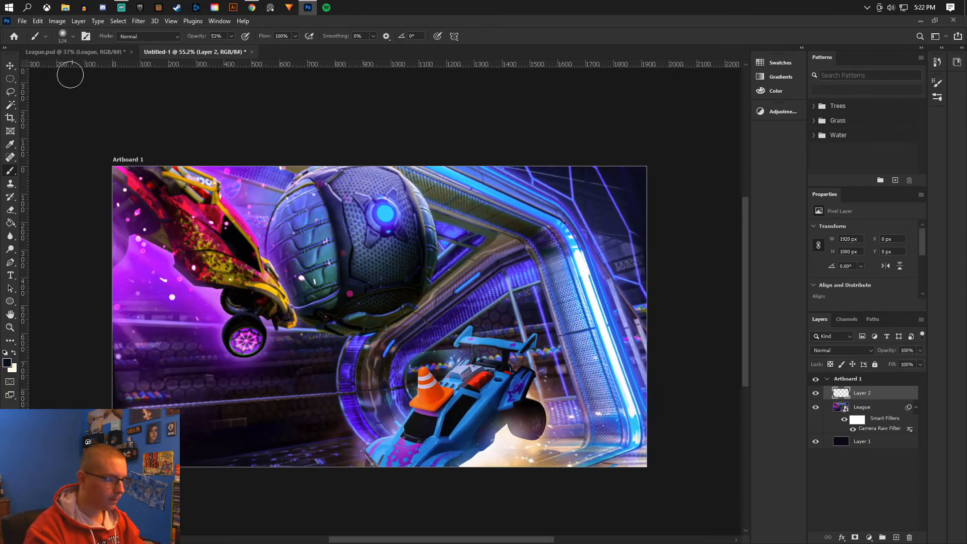
click(10, 66)
click(22, 21)
click(31, 40)
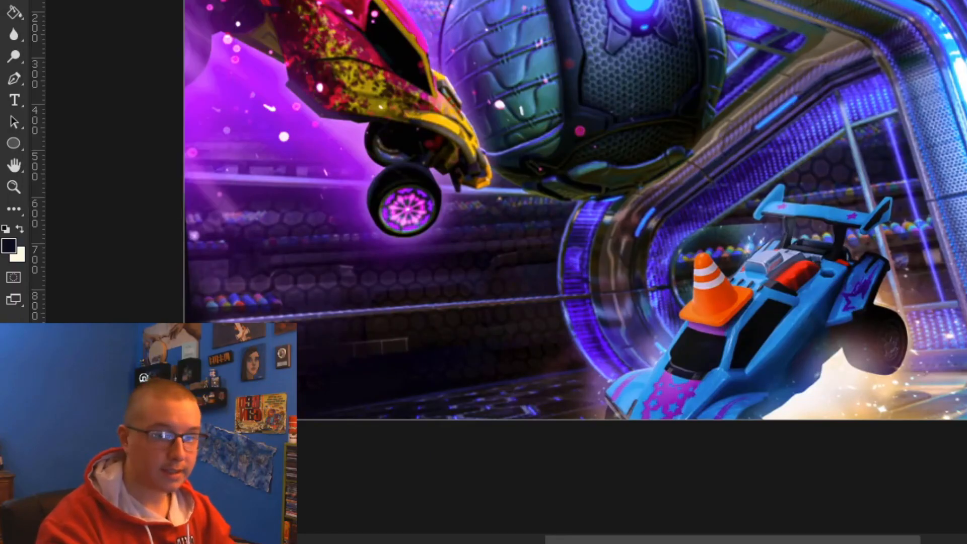